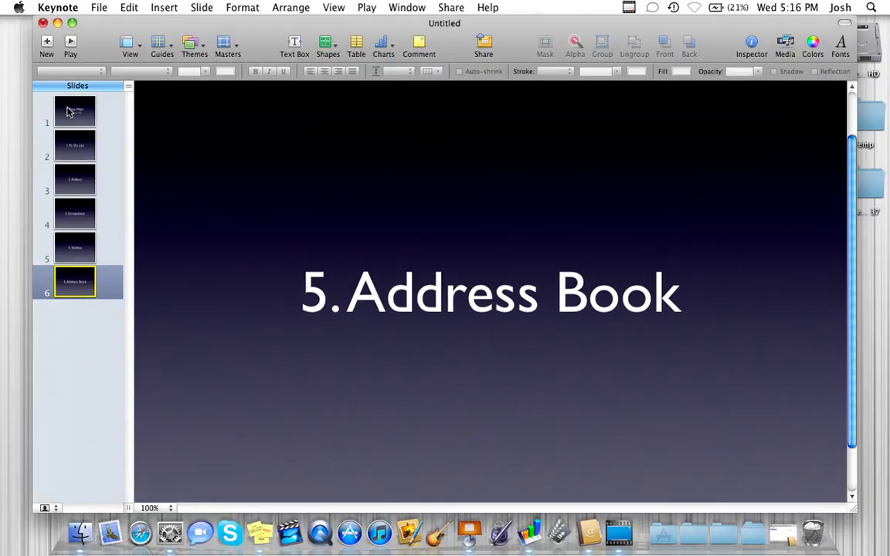
# Return Keynote to the '5 Easy Ways' title slide, then hide Keynote to show the desktop.
pyautogui.click(77, 115)
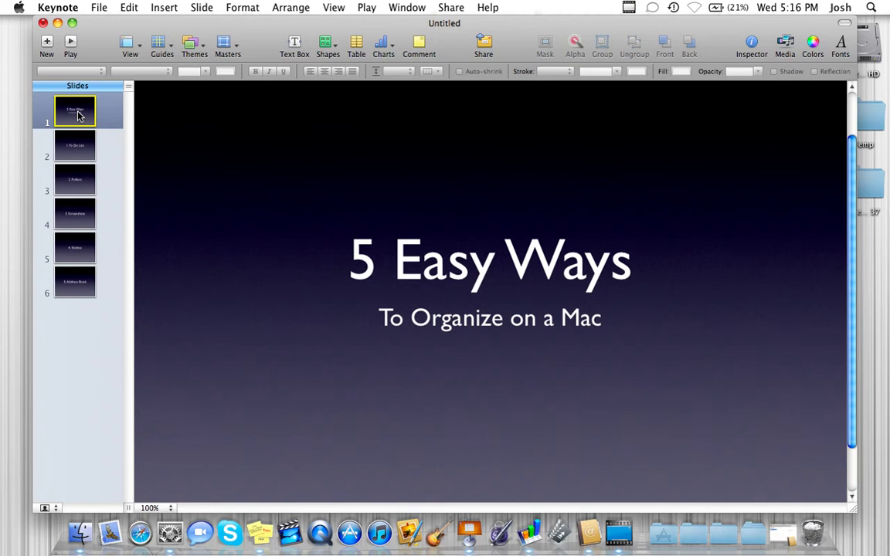
pyautogui.press('super+h')
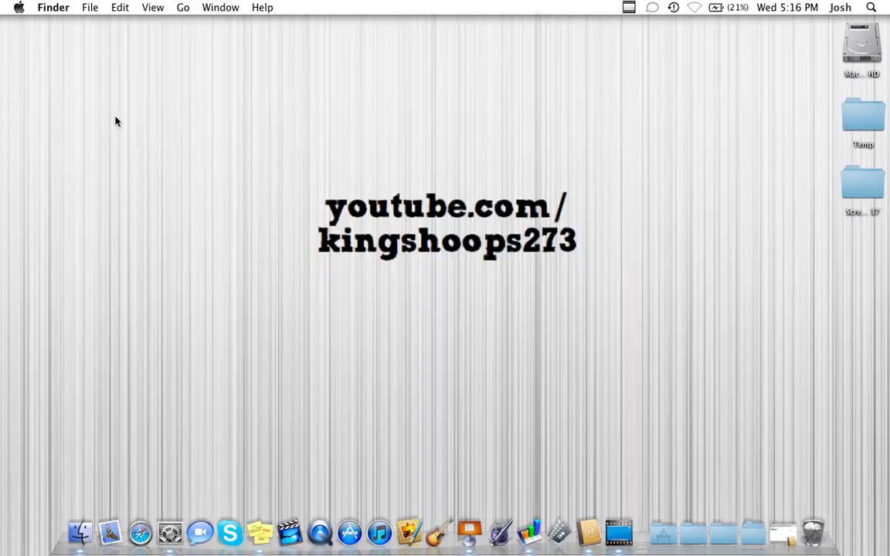
# Launch Numbers from the Dock and create an untitled spreadsheet from the Checklist template.
pyautogui.click(531, 539)
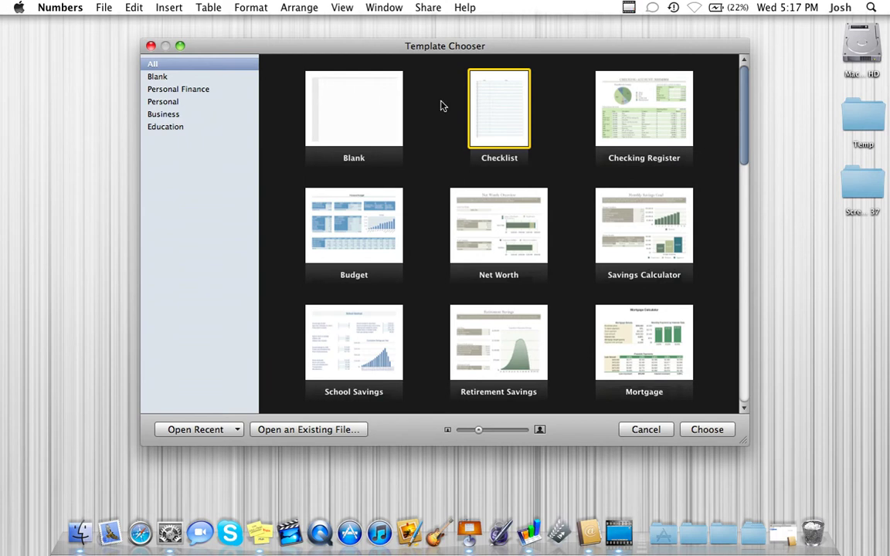
pyautogui.scroll(-5, 442, 105)
pyautogui.scroll(5, 442, 106)
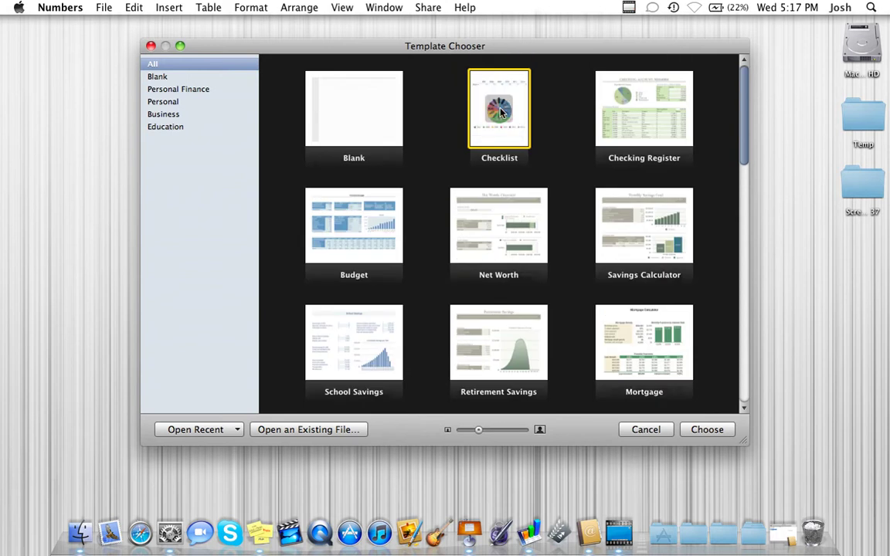
pyautogui.doubleClick(500, 112)
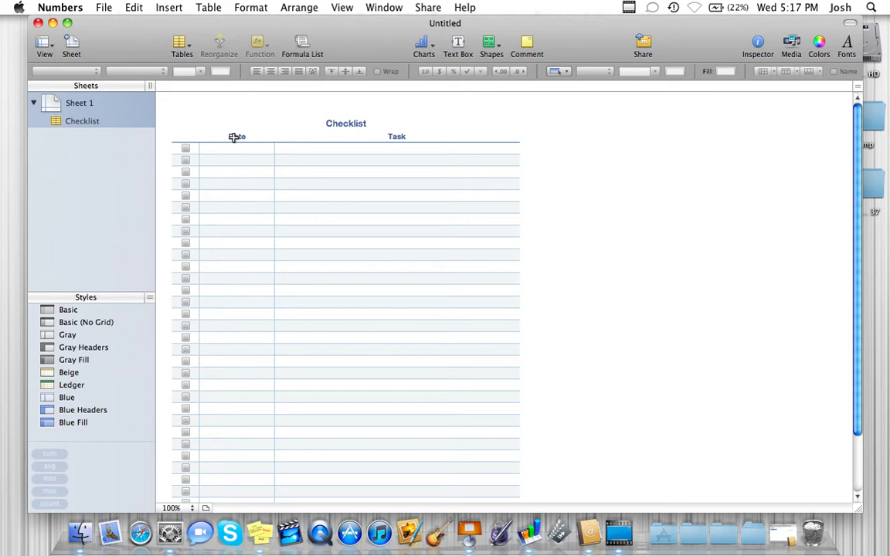
# Enter the date 3/23/2011 in cell B2 of the Checklist table.
pyautogui.click(186, 149)
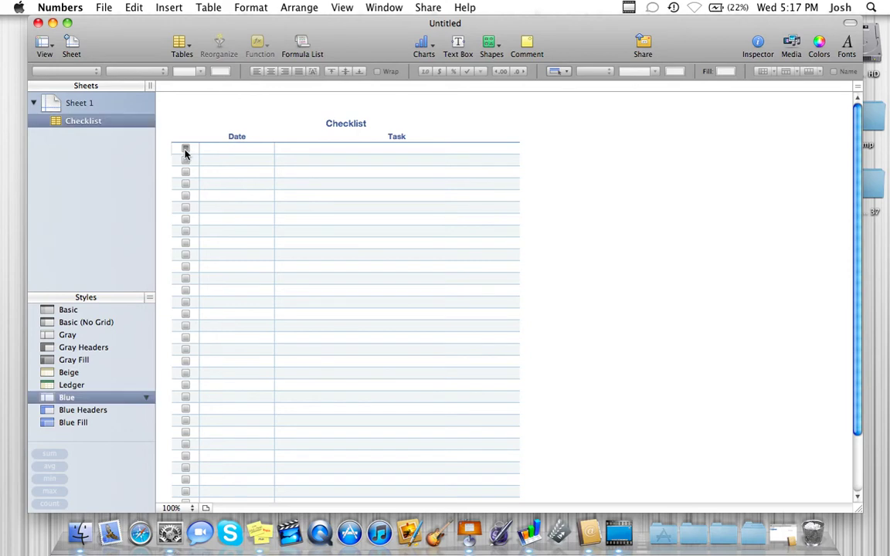
pyautogui.click(185, 149)
pyautogui.click(243, 152)
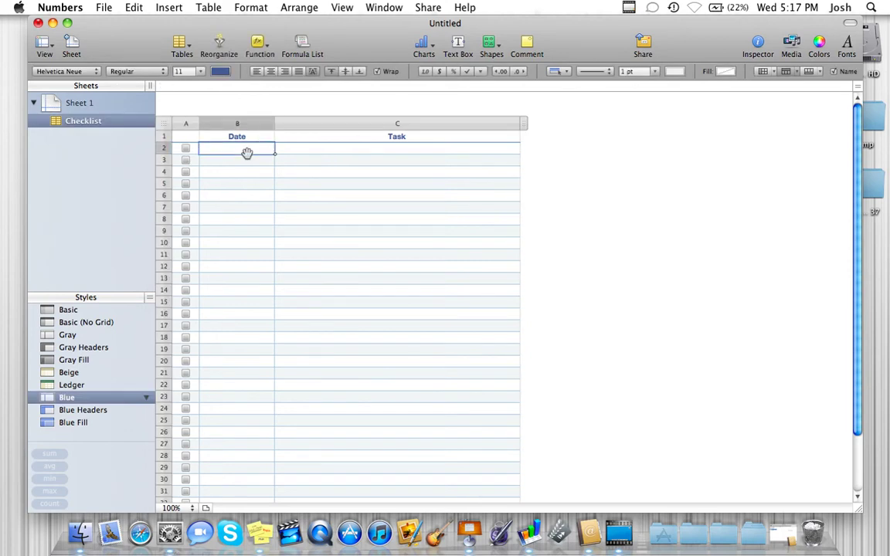
pyautogui.click(347, 152)
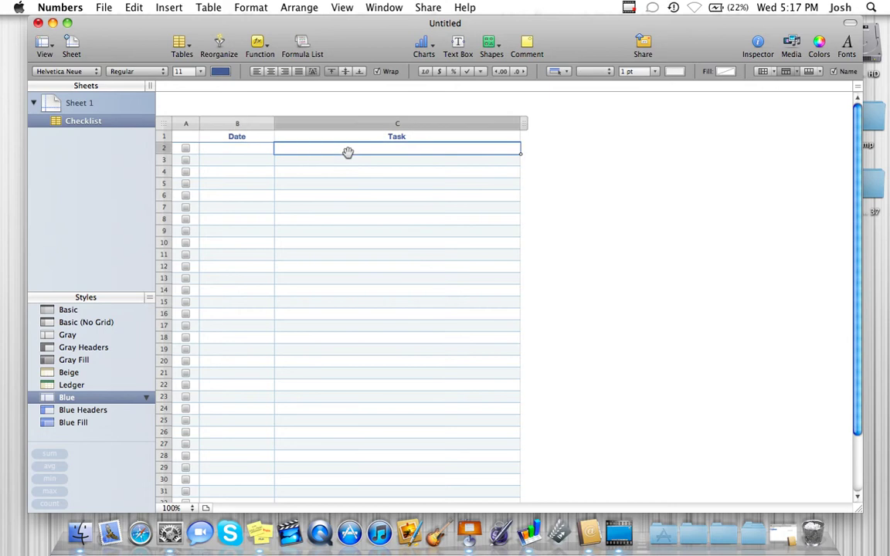
pyautogui.doubleClick(233, 151)
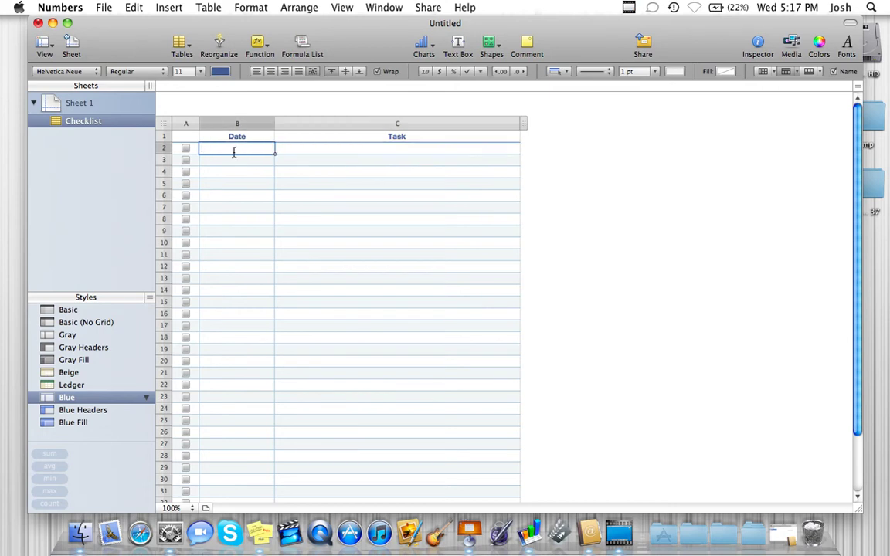
pyautogui.write('3/23/2011')
# Enter the task 'Make a vid about organization' in C2, then hide Numbers.
pyautogui.click(291, 149)
pyautogui.write('Mak')
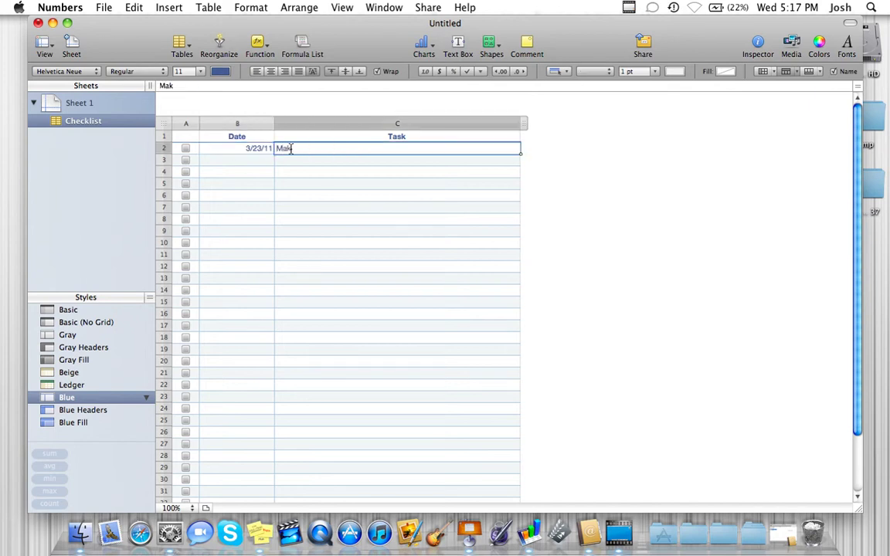
pyautogui.write('e a vid about organization')
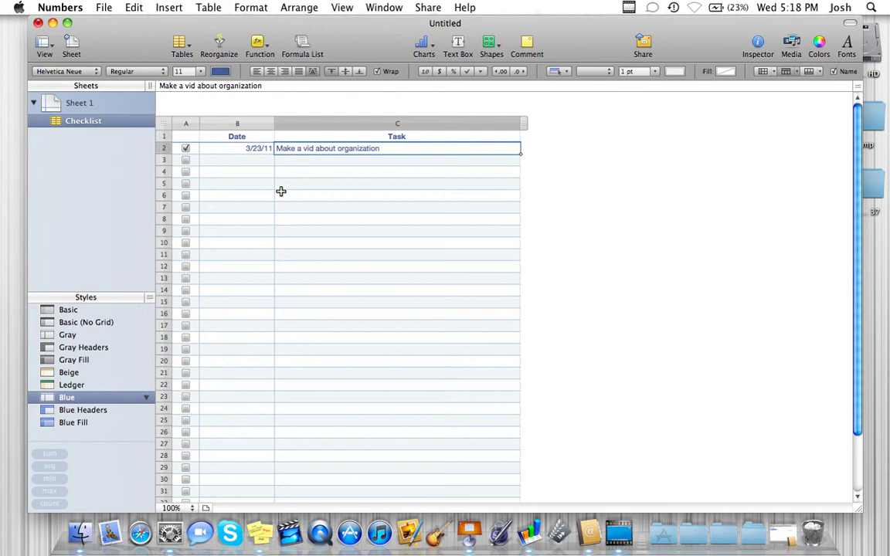
pyautogui.press('super+h')
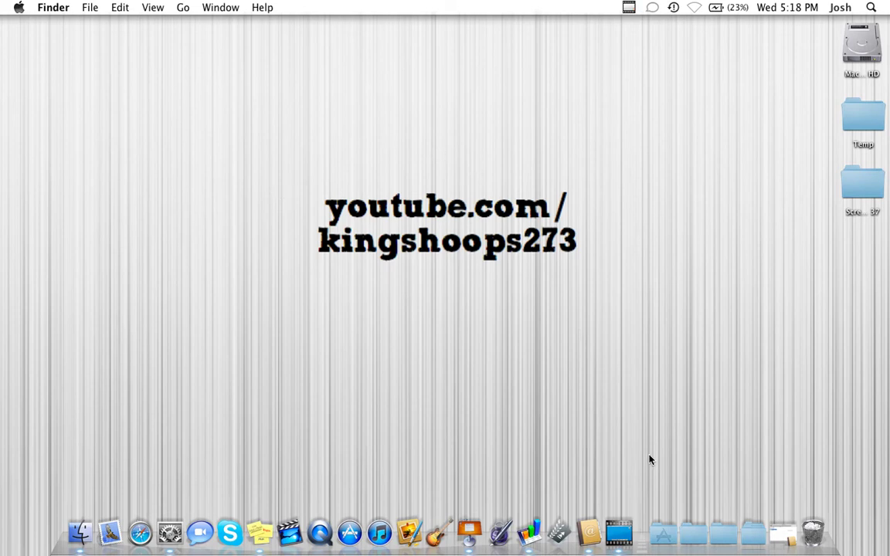
# Open the Work stack, view Past School Years, and return to Work's subject folders.
pyautogui.click(749, 537)
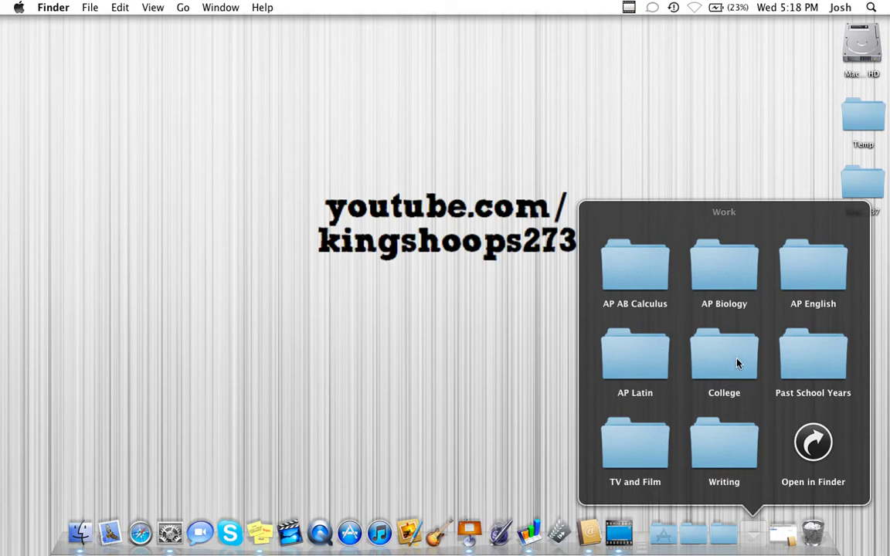
pyautogui.click(815, 362)
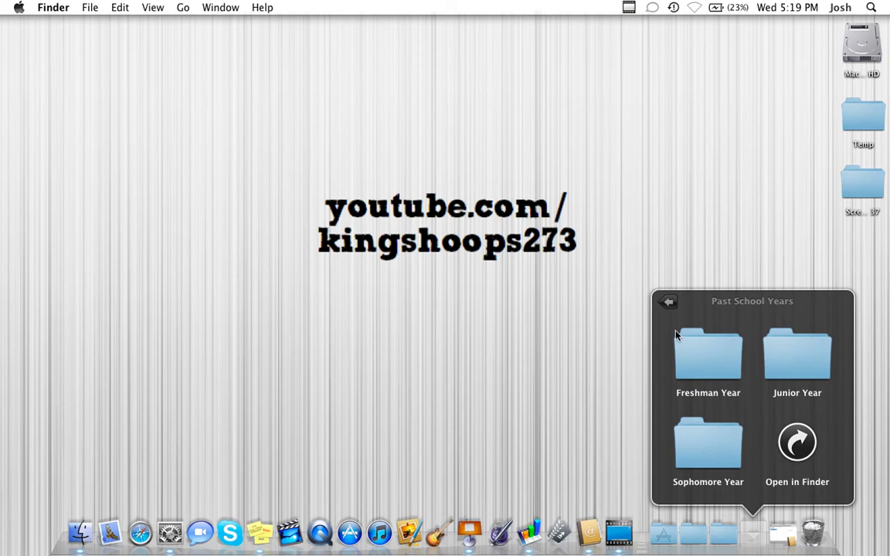
pyautogui.click(668, 303)
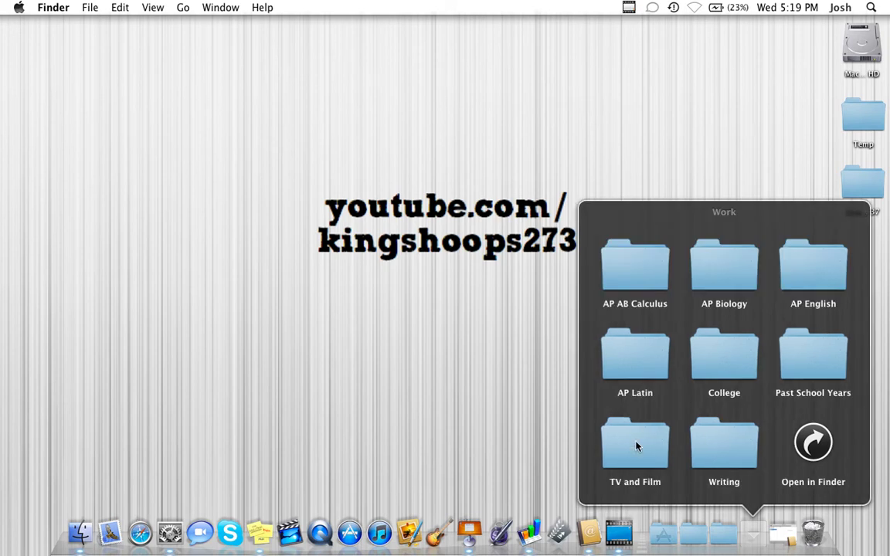
# Browse the Writing and AP English folders in the Work stack, then close the stack.
pyautogui.click(718, 439)
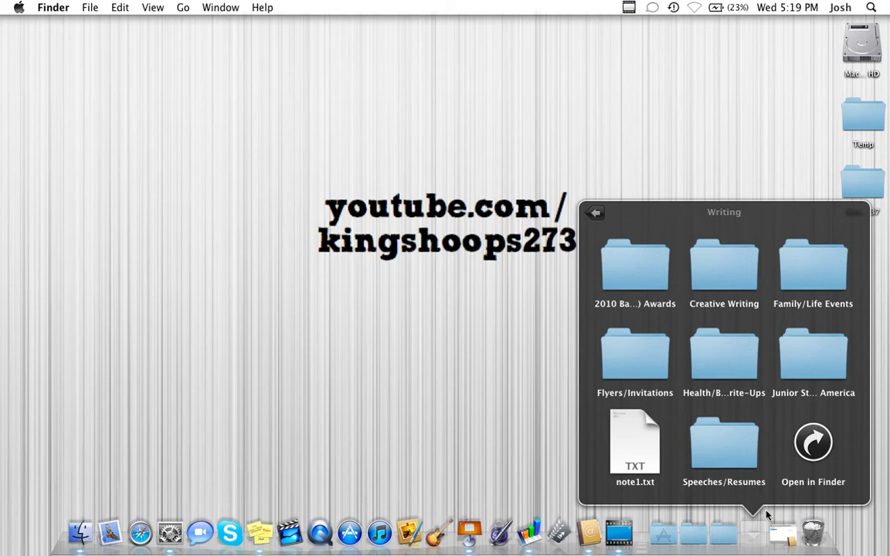
pyautogui.click(595, 215)
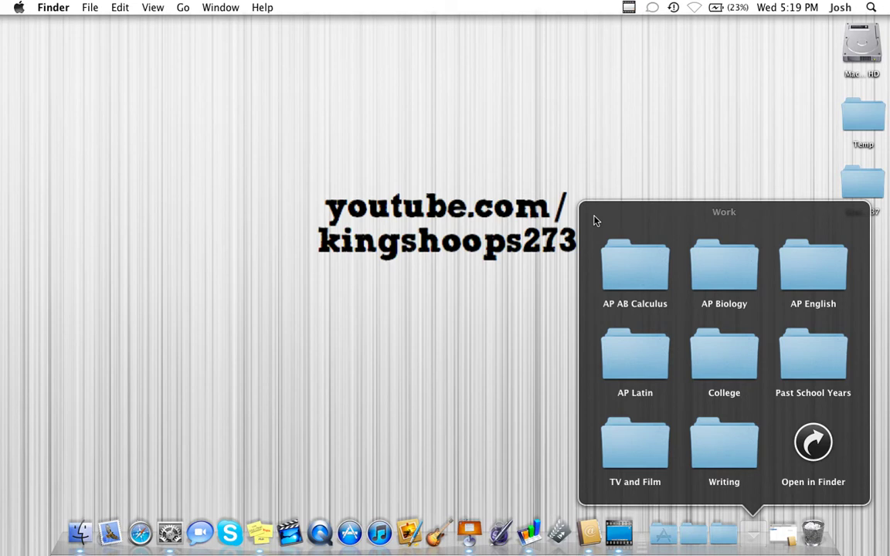
pyautogui.click(755, 533)
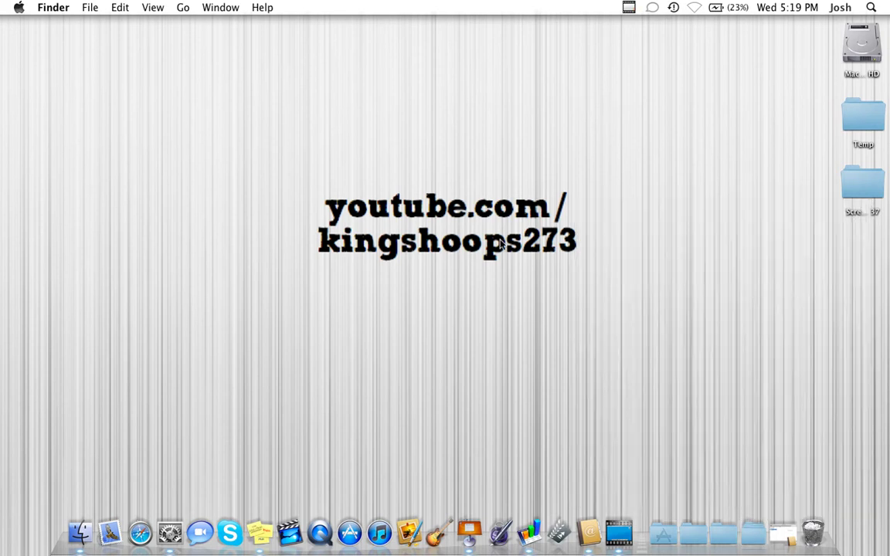
pyautogui.click(756, 541)
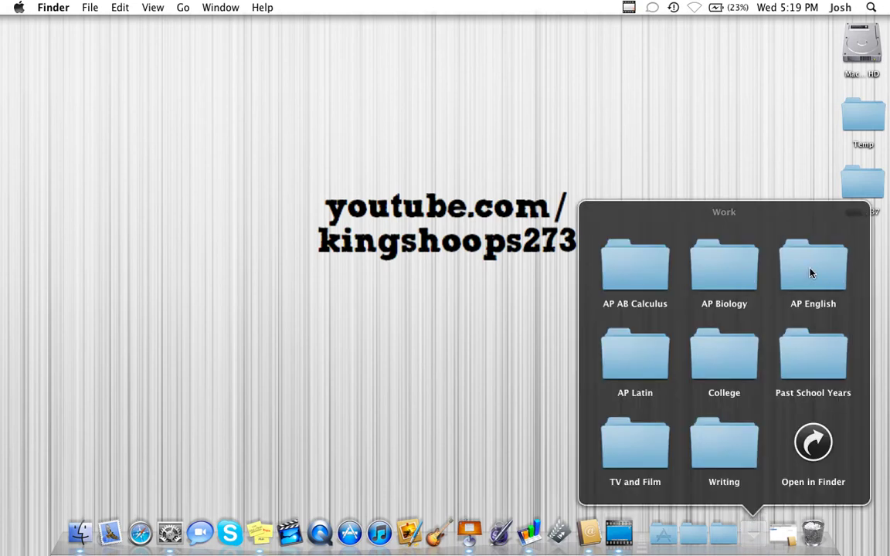
pyautogui.click(810, 273)
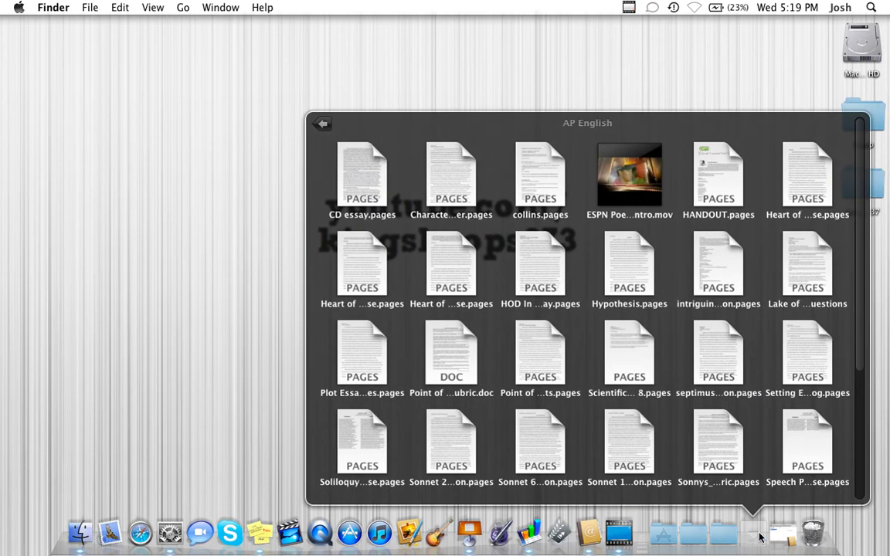
pyautogui.click(757, 535)
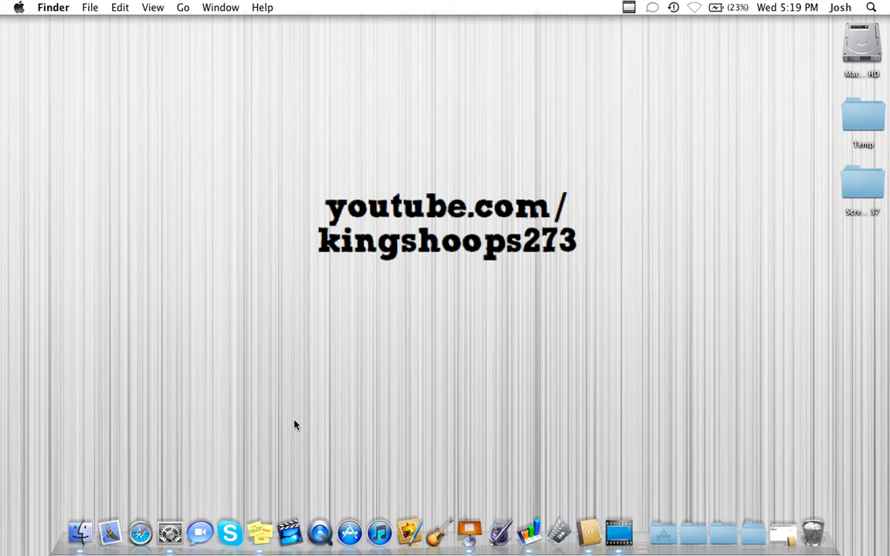
# Create a new desktop folder named 'Homework' and open it in a window.
pyautogui.click(91, 7)
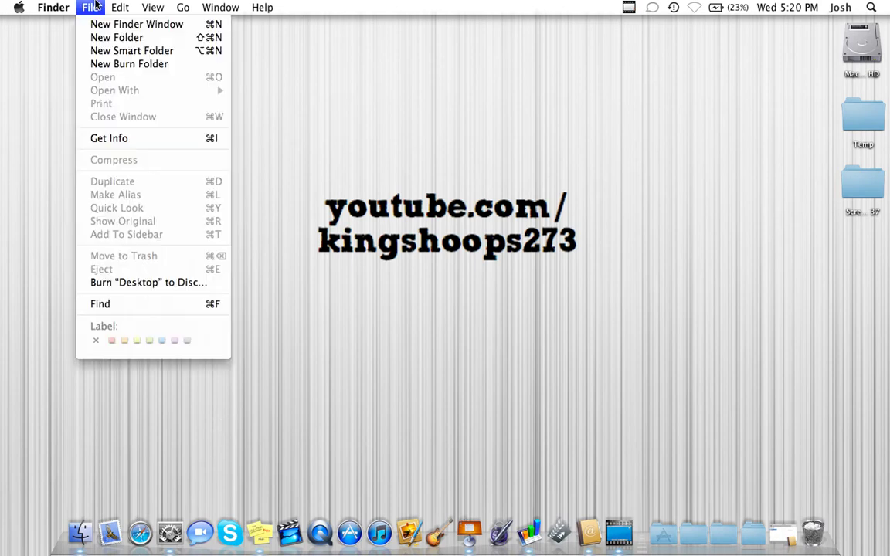
pyautogui.click(108, 38)
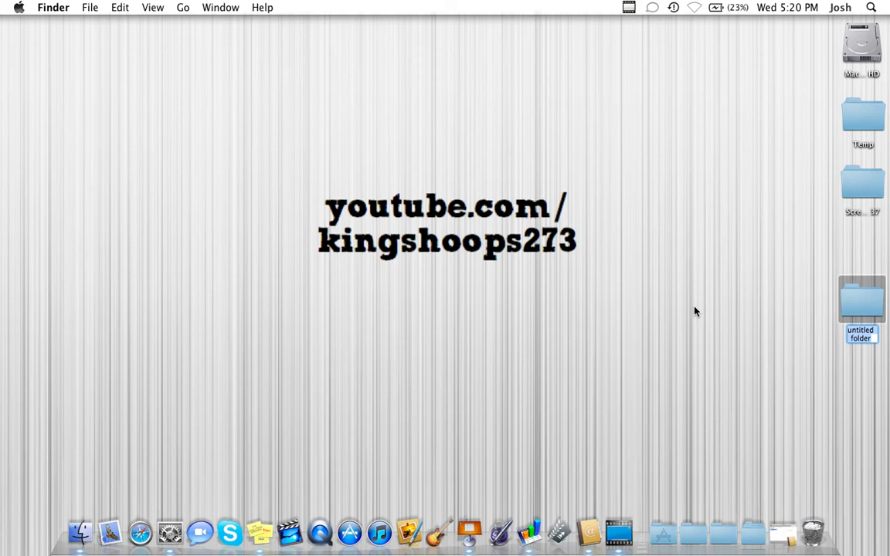
pyautogui.press('BackSpace')
pyautogui.write('Homework')
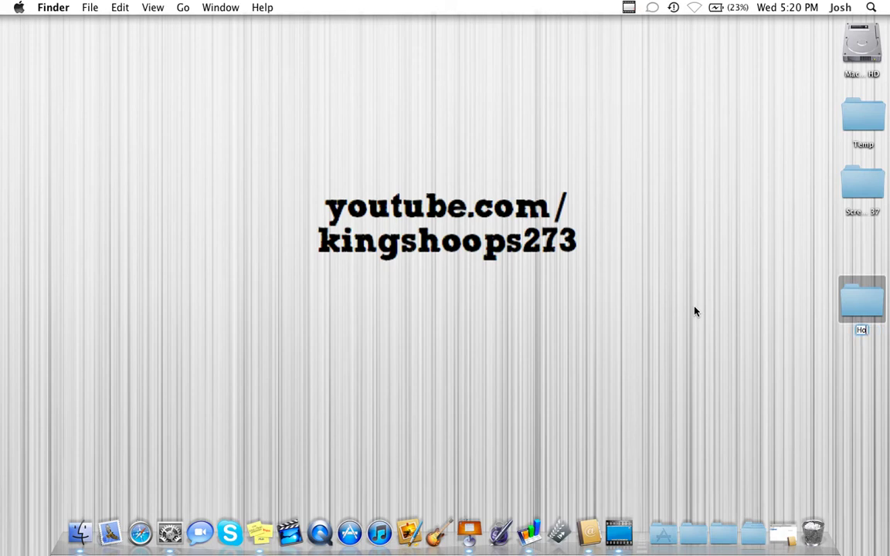
pyautogui.press('Return')
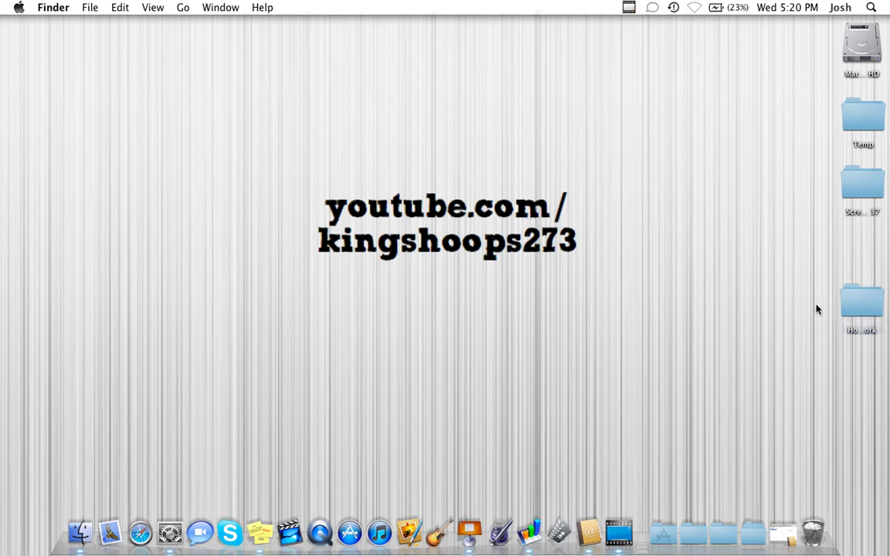
pyautogui.doubleClick(852, 302)
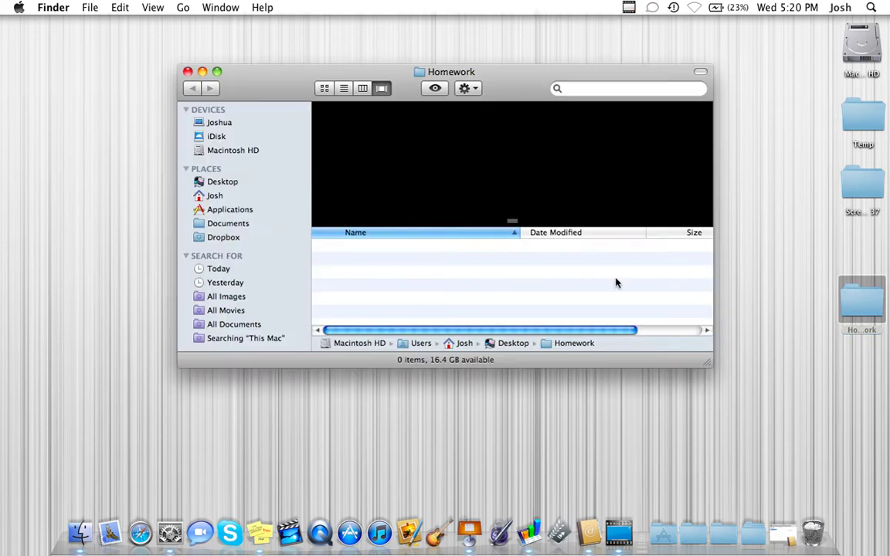
# Create Math, English and Science folders inside Homework.
pyautogui.click(90, 7)
pyautogui.click(105, 37)
pyautogui.write('Math')
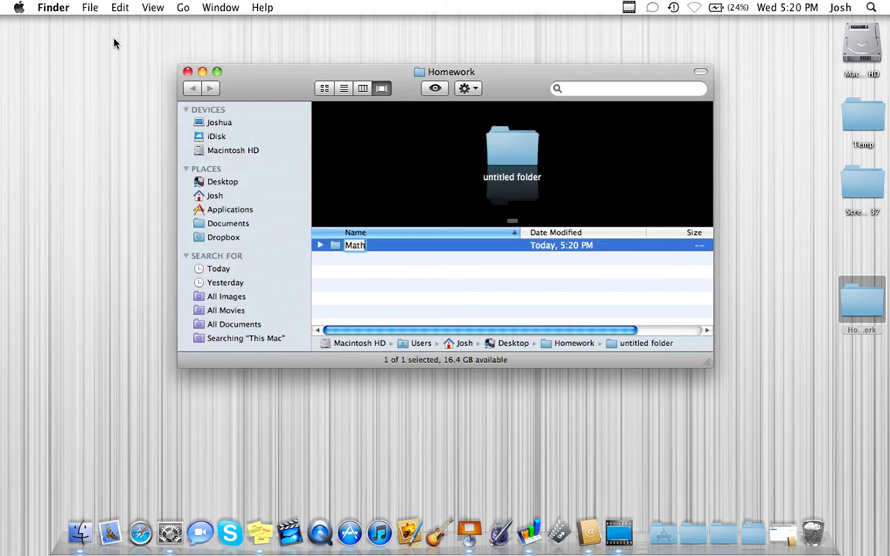
pyautogui.press('Return')
pyautogui.click(89, 6)
pyautogui.click(121, 38)
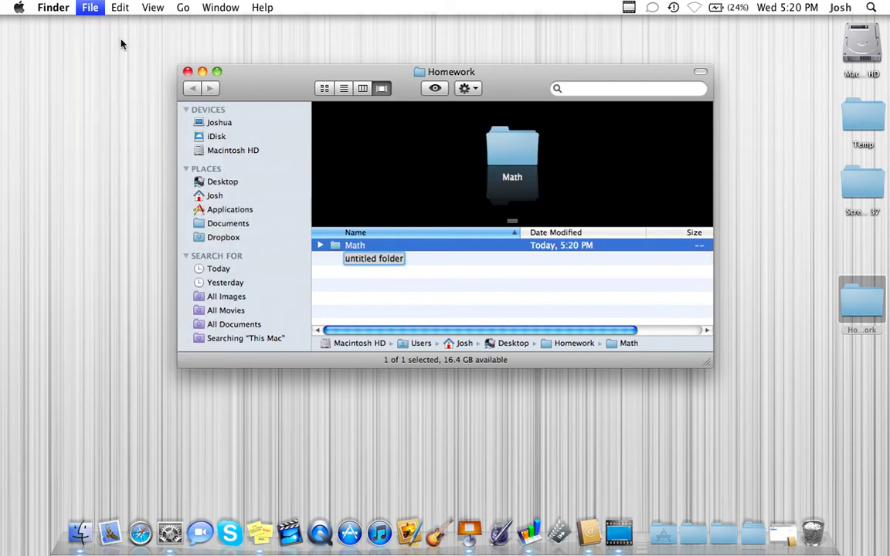
pyautogui.write('English')
pyautogui.press('Return')
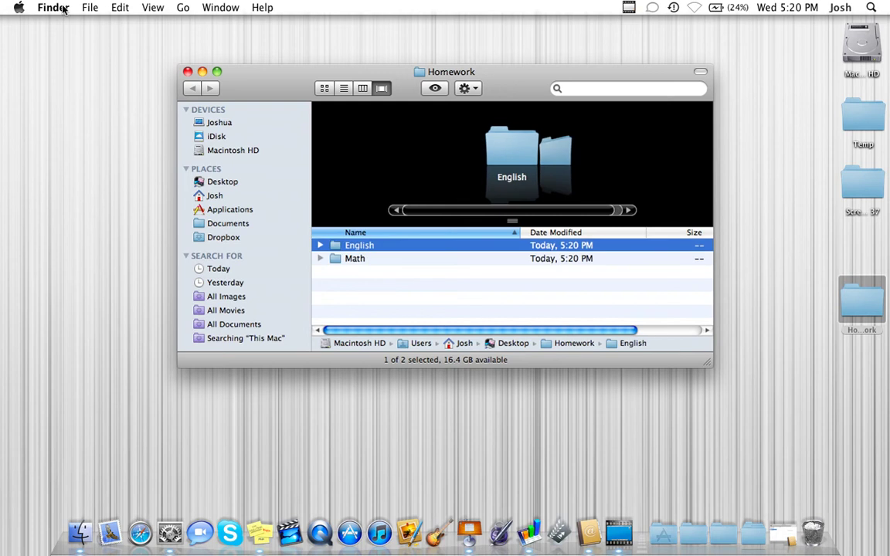
pyautogui.click(90, 7)
pyautogui.click(122, 39)
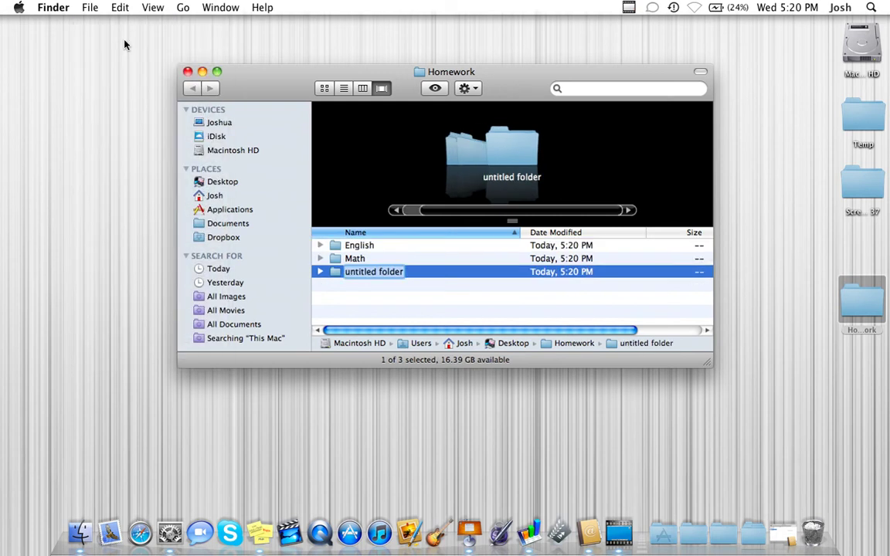
pyautogui.write('Science')
pyautogui.press('Return')
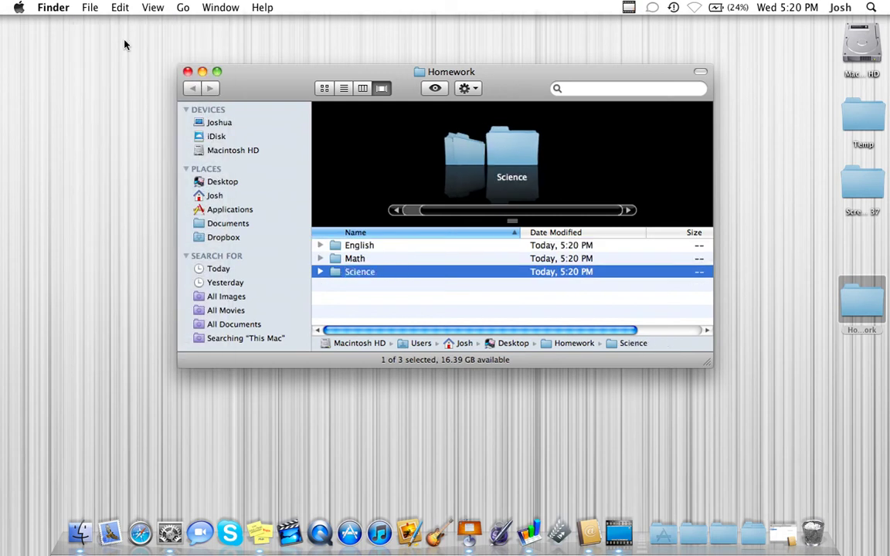
# Open English and add a folder named 'Essays' inside it.
pyautogui.click(353, 246)
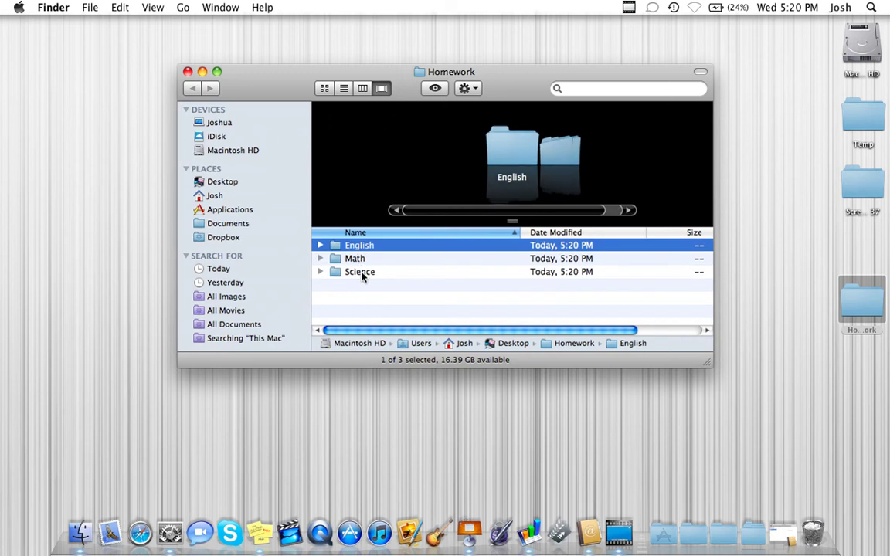
pyautogui.click(361, 274)
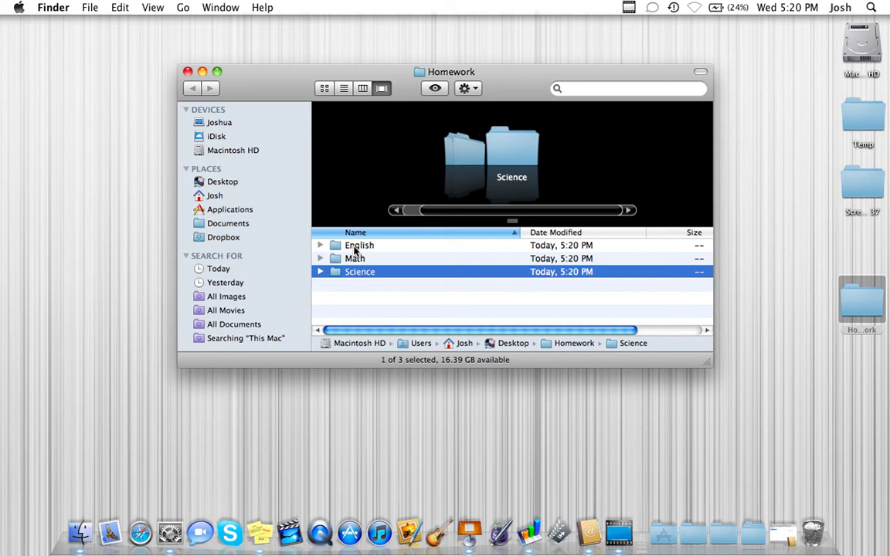
pyautogui.doubleClick(358, 247)
pyautogui.click(90, 7)
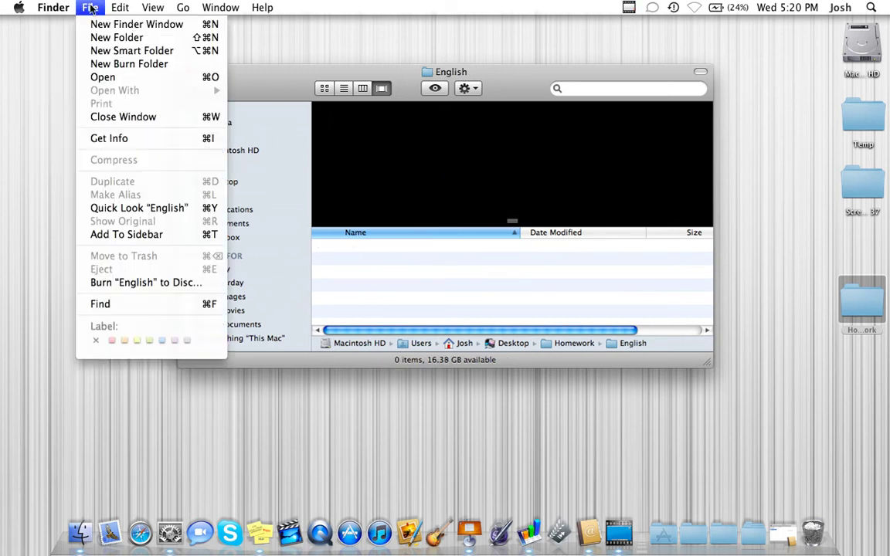
pyautogui.click(99, 36)
pyautogui.write('Essay')
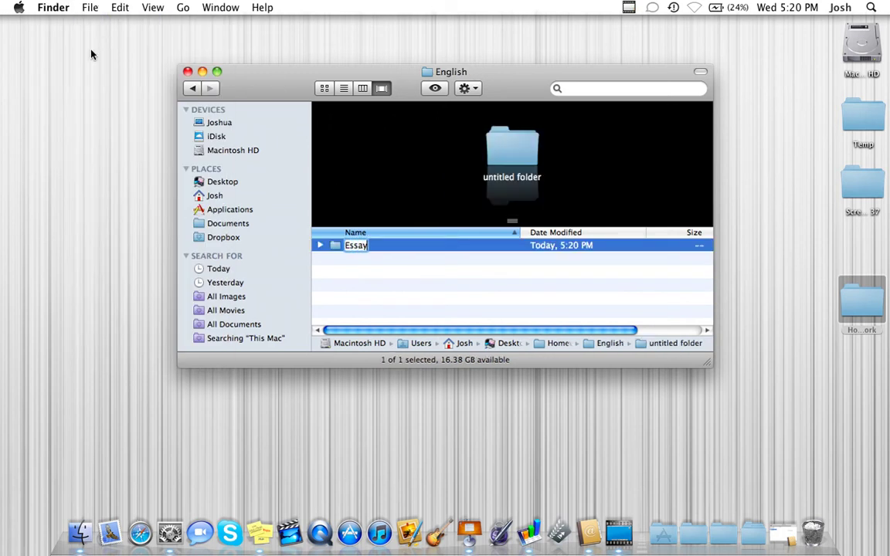
pyautogui.press('Return')
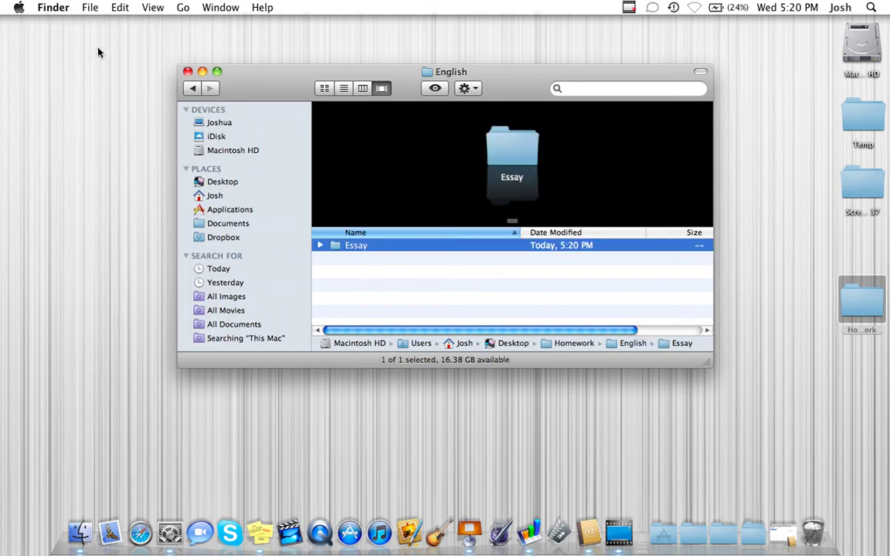
pyautogui.doubleClick(370, 247)
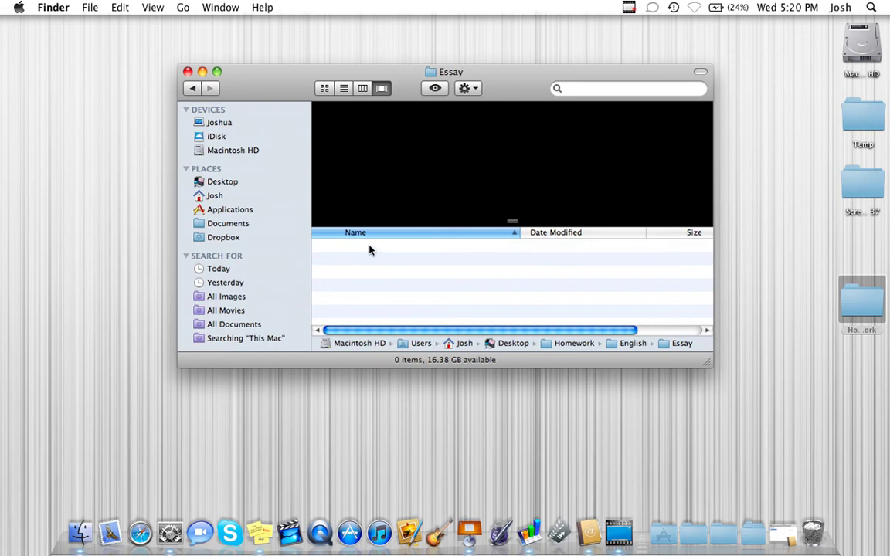
pyautogui.click(192, 89)
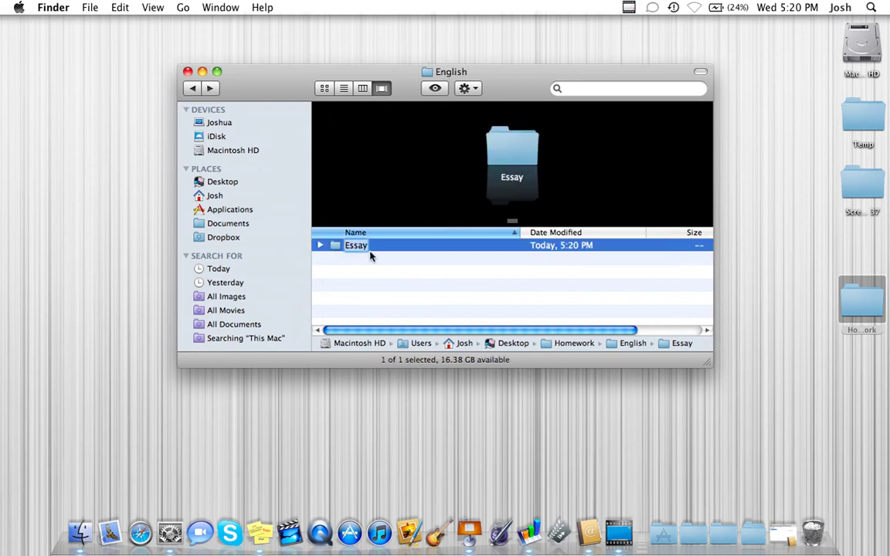
pyautogui.click(371, 251)
pyautogui.click(370, 264)
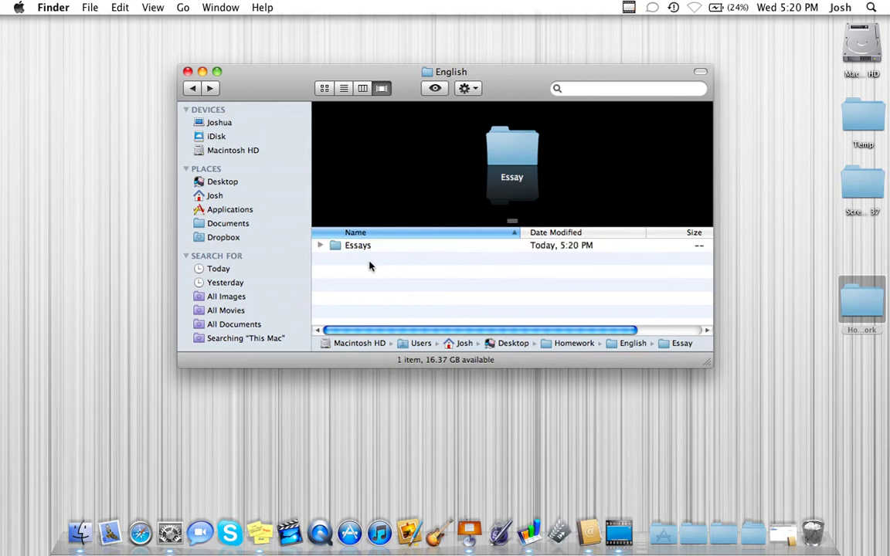
# Add a 'Homework Write-ups' folder inside English.
pyautogui.click(91, 7)
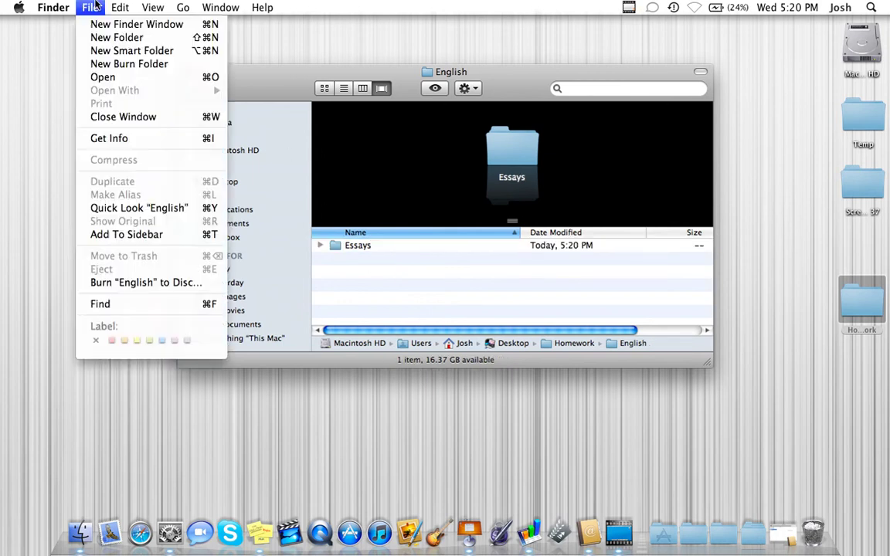
pyautogui.click(108, 38)
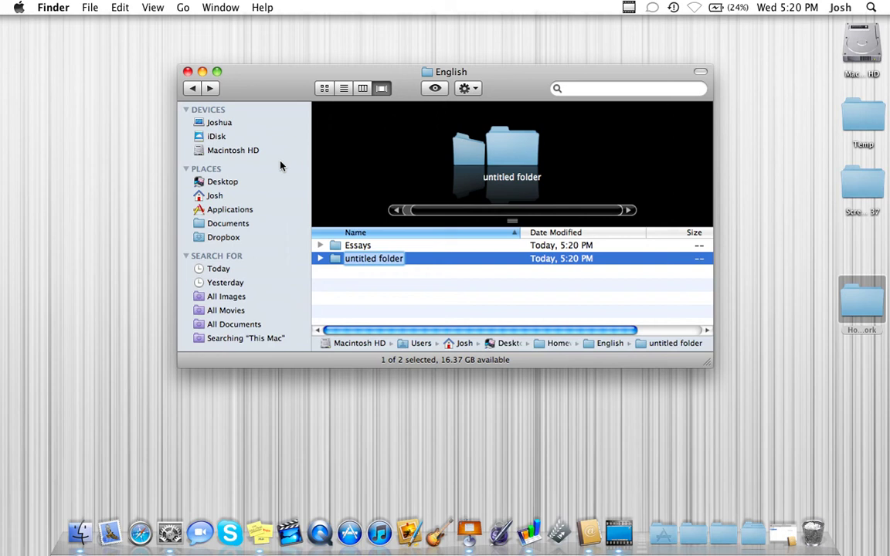
pyautogui.write('Homew')
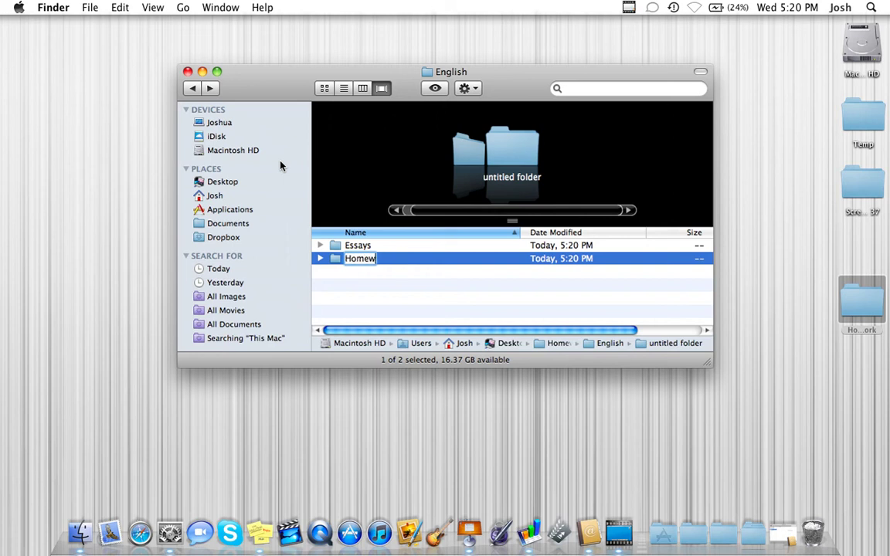
pyautogui.write('ork Write-ups')
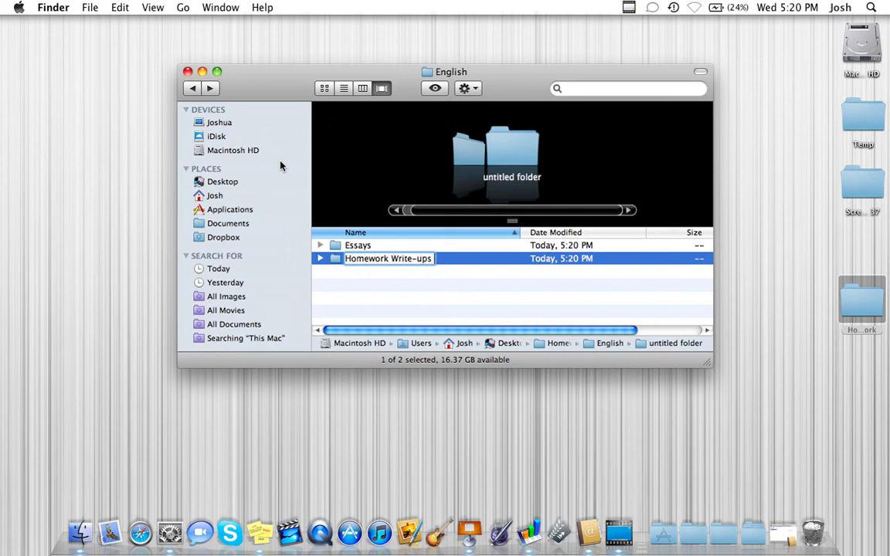
pyautogui.press('Return')
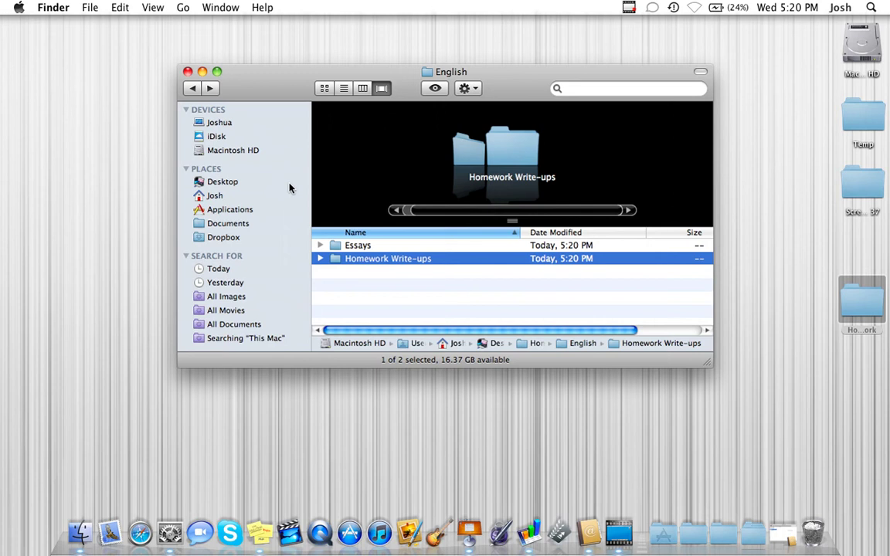
# Reopen Homework from the desktop and expand English to list Essays and Homework Write-ups.
pyautogui.click(193, 89)
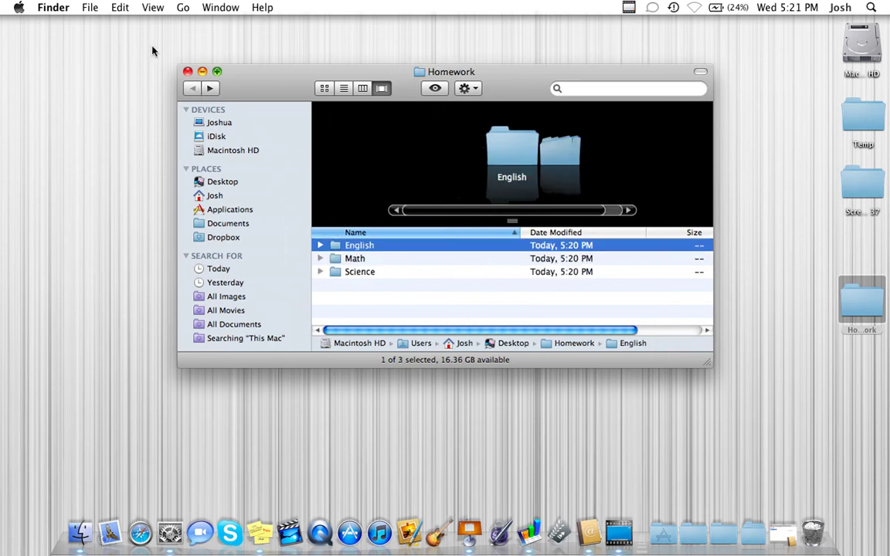
pyautogui.click(188, 71)
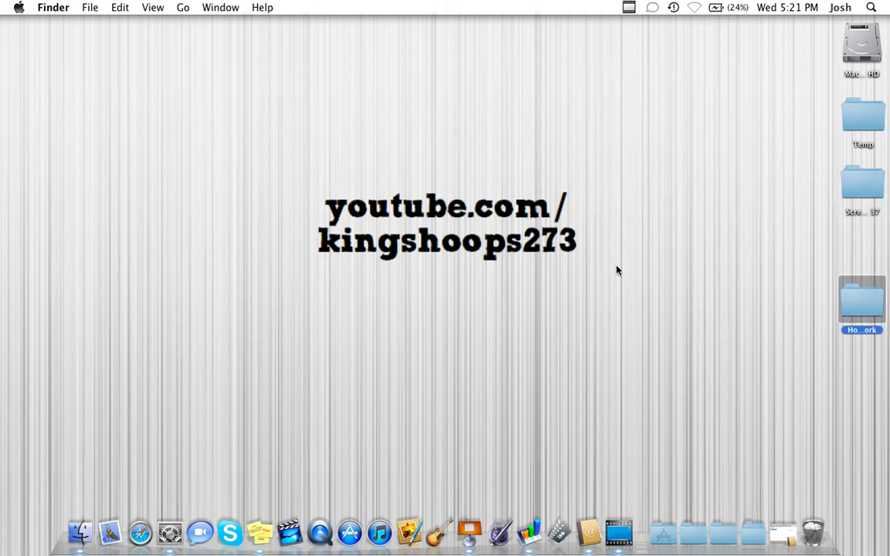
pyautogui.doubleClick(859, 308)
pyautogui.press('Down')
pyautogui.press('Down')
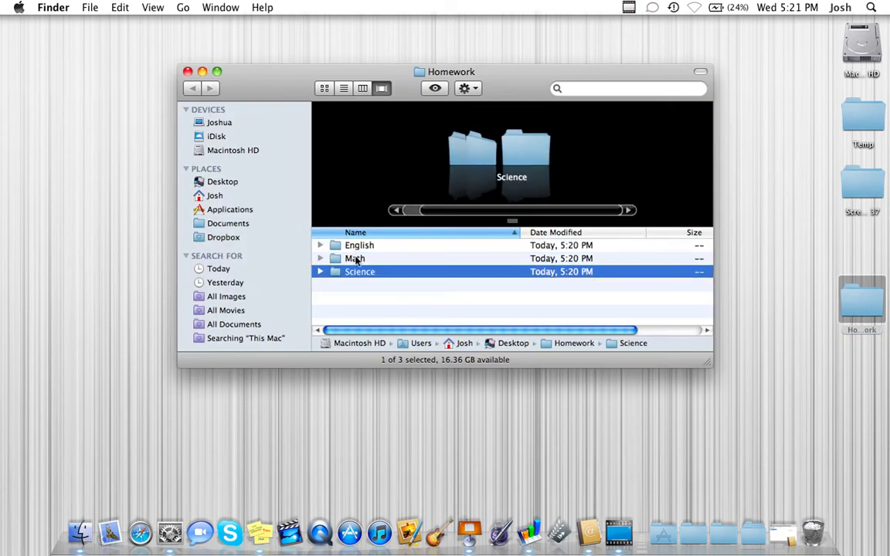
pyautogui.press('Up')
pyautogui.press('Up')
pyautogui.doubleClick(353, 246)
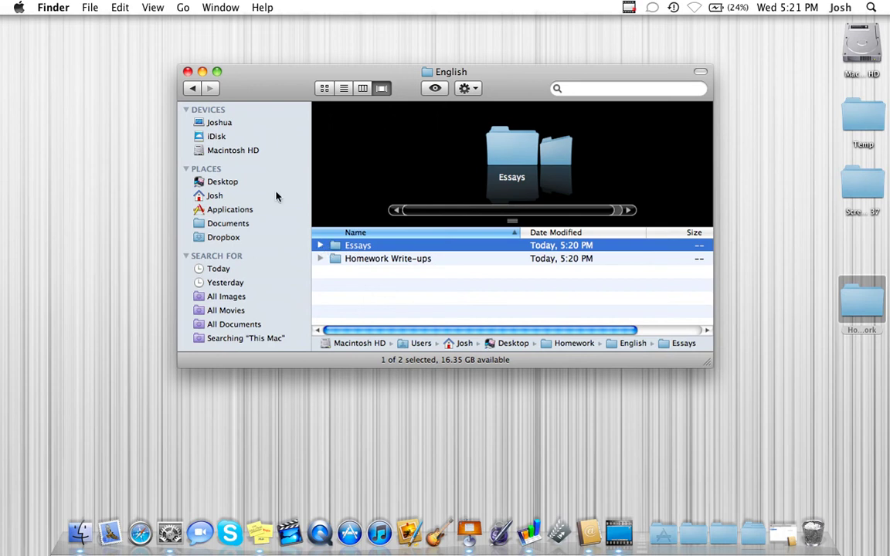
pyautogui.click(193, 88)
pyautogui.click(320, 246)
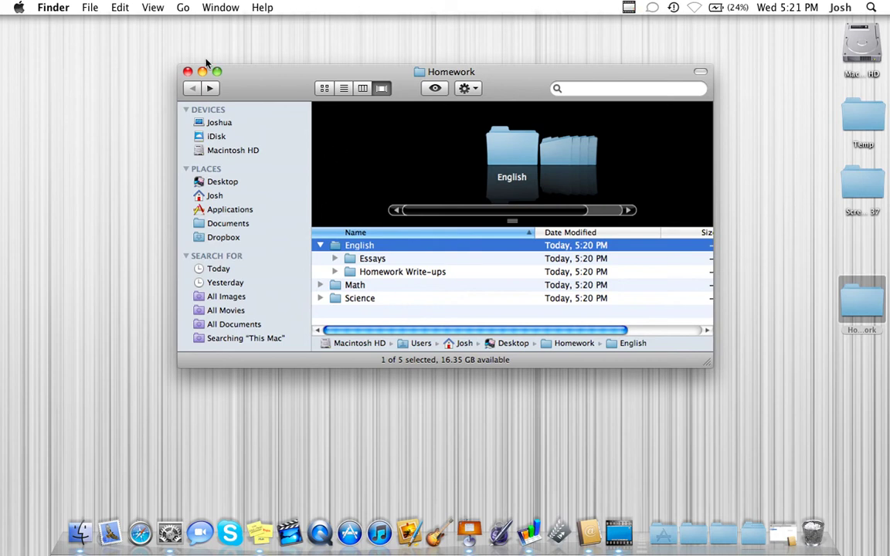
# Close the Homework window, add Homework to the Dock as a stack, fan it, then remove it.
pyautogui.click(187, 71)
pyautogui.click(616, 317)
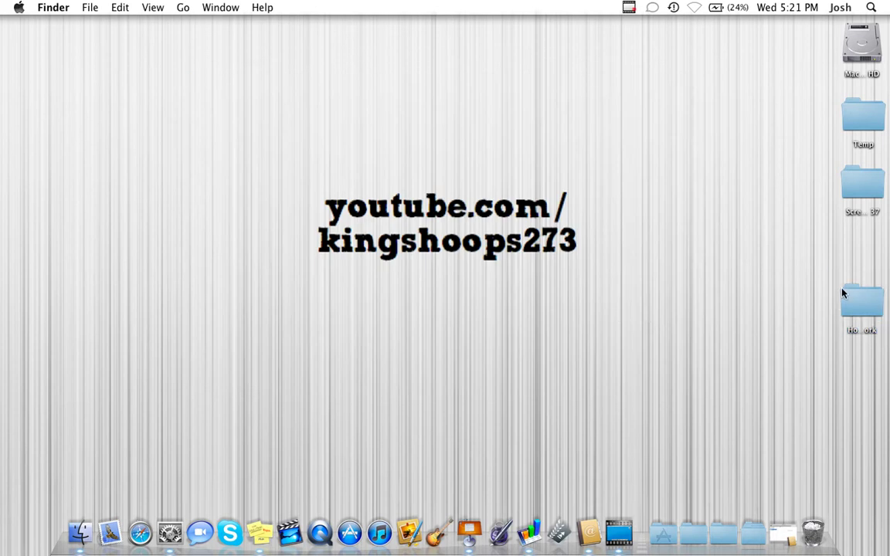
pyautogui.moveTo(849, 298); pyautogui.dragTo(735, 532)
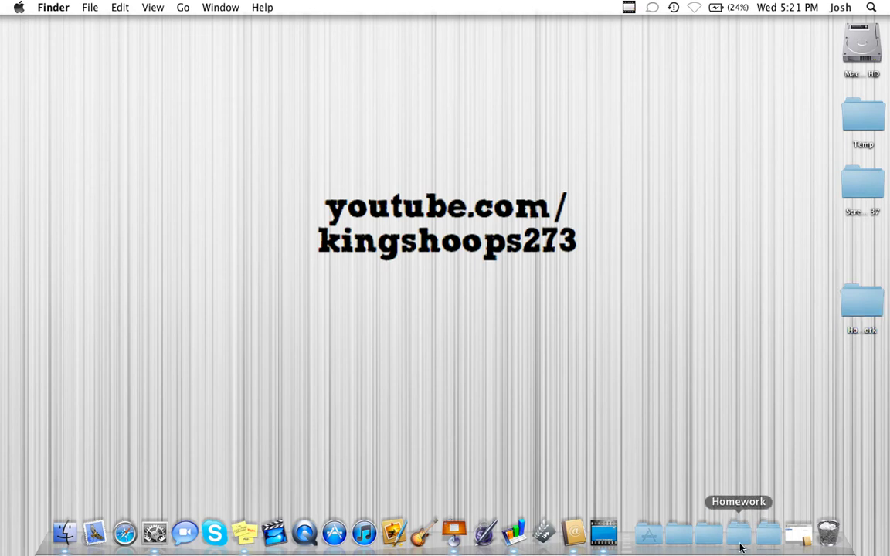
pyautogui.click(739, 533)
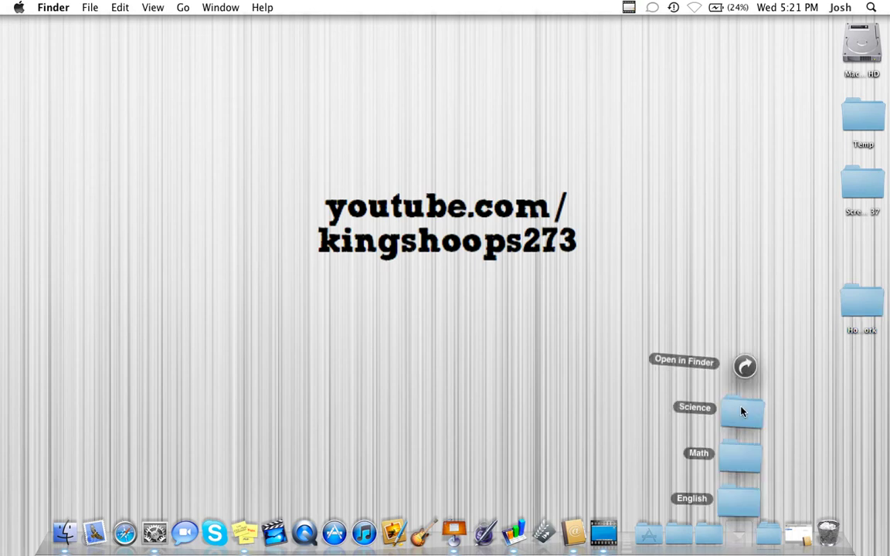
pyautogui.click(743, 536)
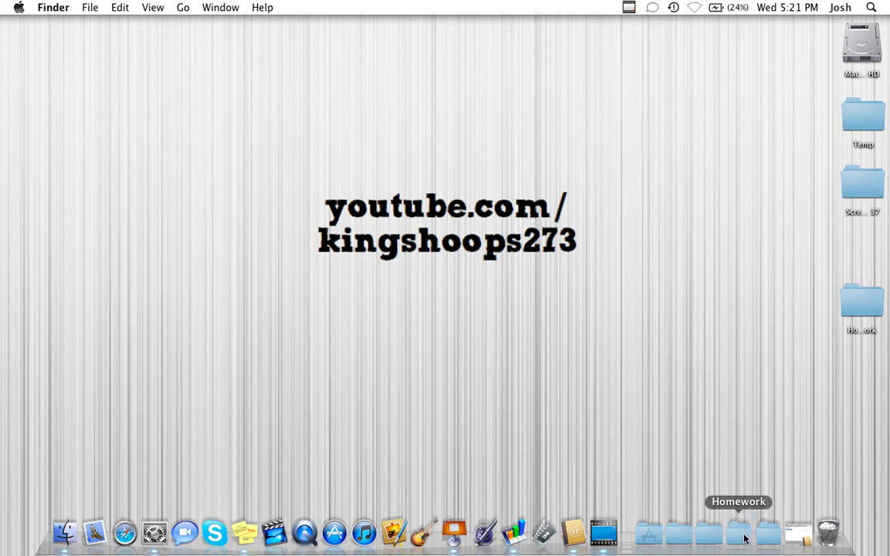
pyautogui.moveTo(744, 538); pyautogui.dragTo(610, 293)
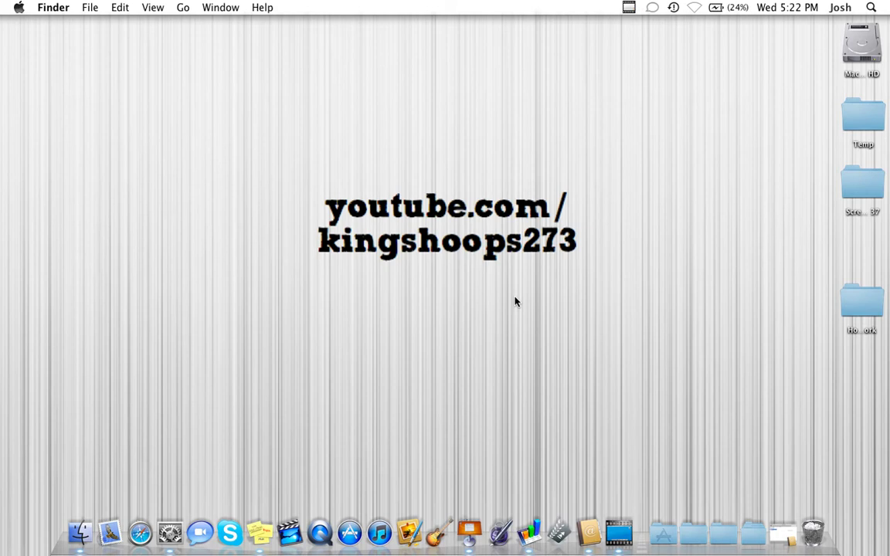
# Take a full-screen screenshot, preview it in Quick Look, then delete it.
pyautogui.press('super+shift+3')
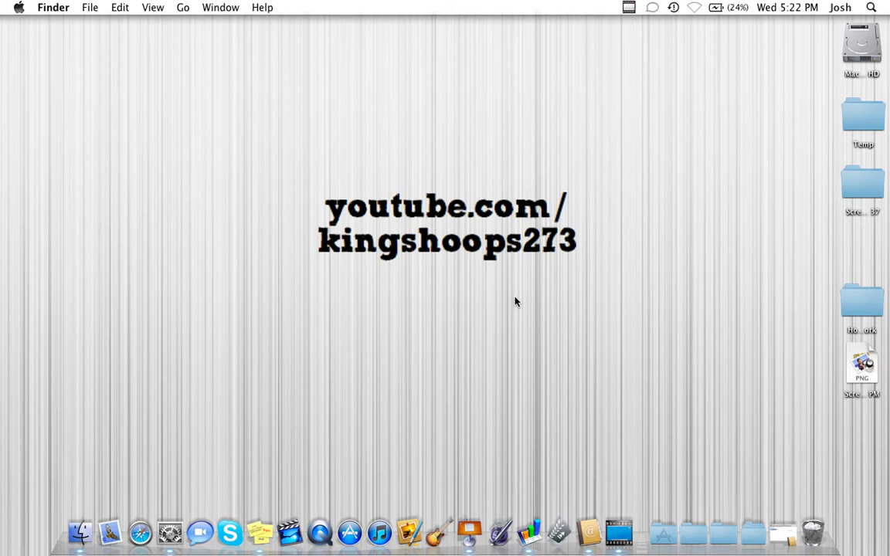
pyautogui.moveTo(845, 349); pyautogui.dragTo(469, 97)
pyautogui.press('space')
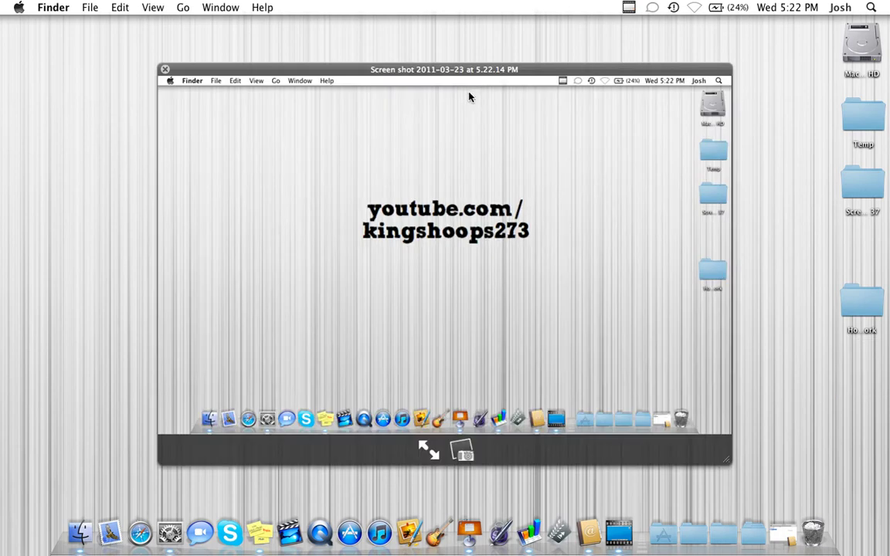
pyautogui.press('space')
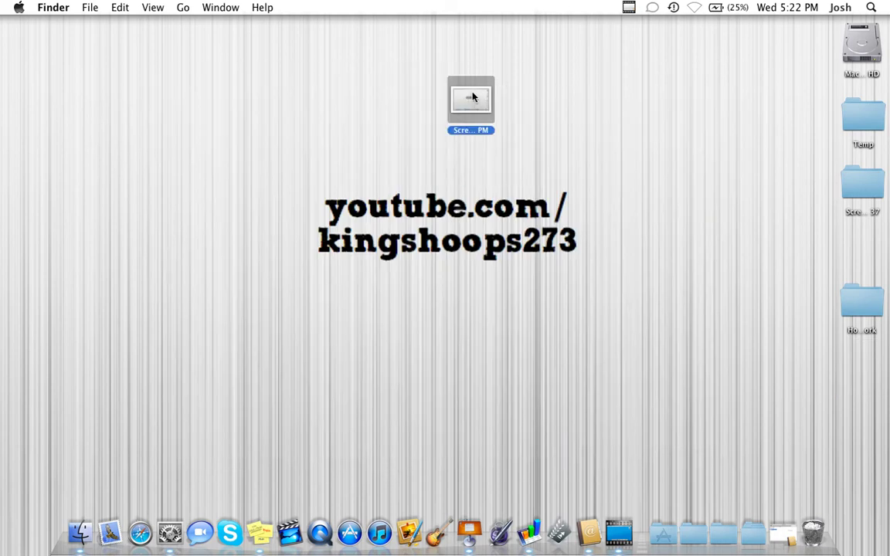
pyautogui.press('super+BackSpace')
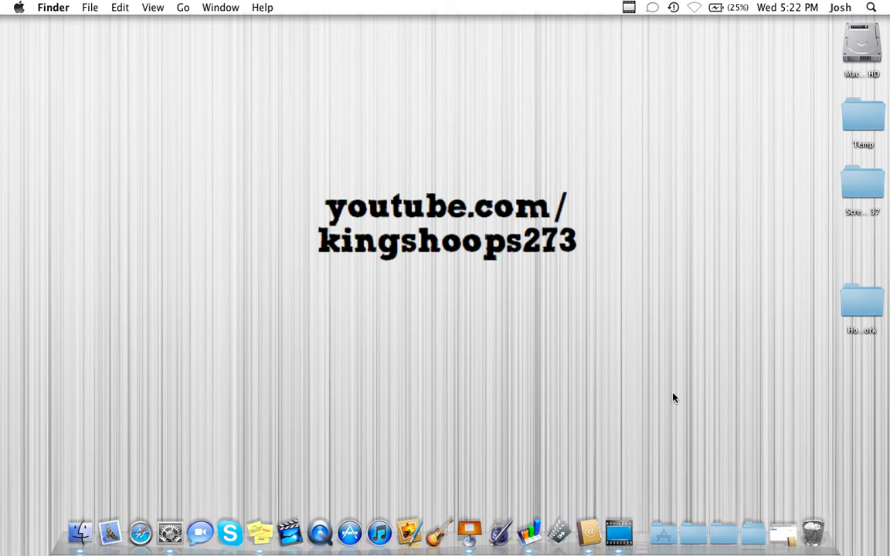
# Capture a screenshot of the Dock area, preview it, and drag it to the Trash.
pyautogui.press('super+shift+4')
pyautogui.moveTo(25, 503); pyautogui.dragTo(862, 555)
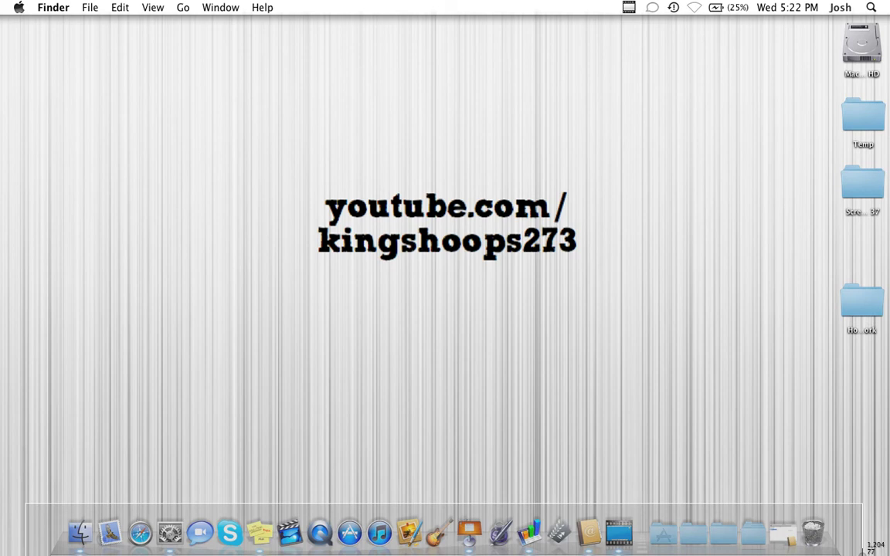
pyautogui.moveTo(862, 555); pyautogui.dragTo(862, 555)
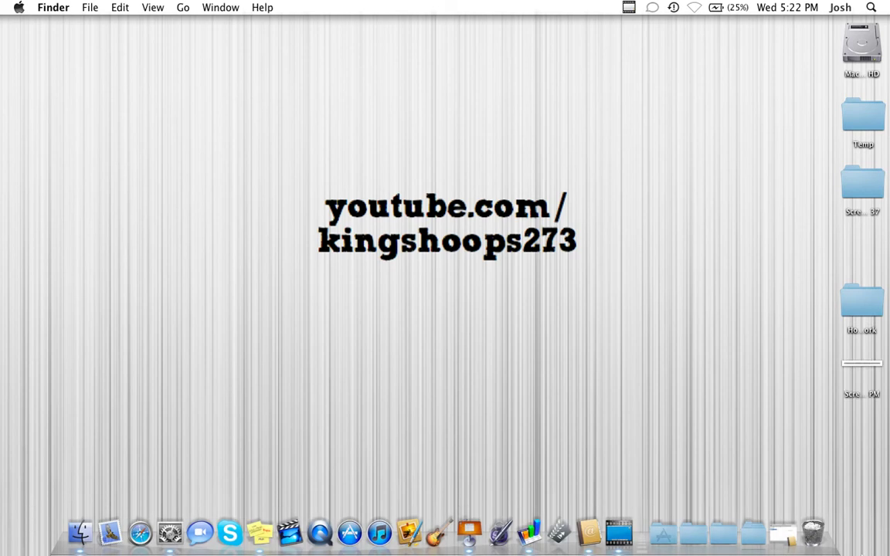
pyautogui.moveTo(861, 374); pyautogui.dragTo(108, 215)
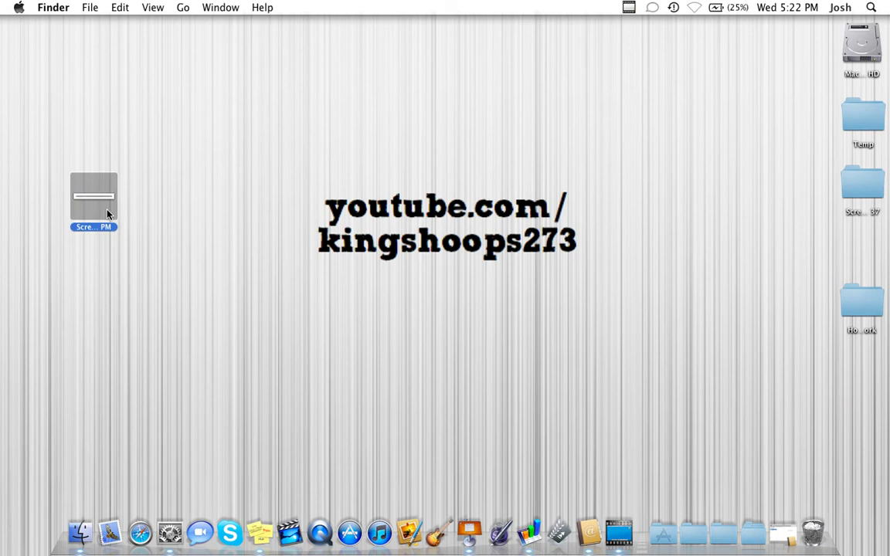
pyautogui.press('space')
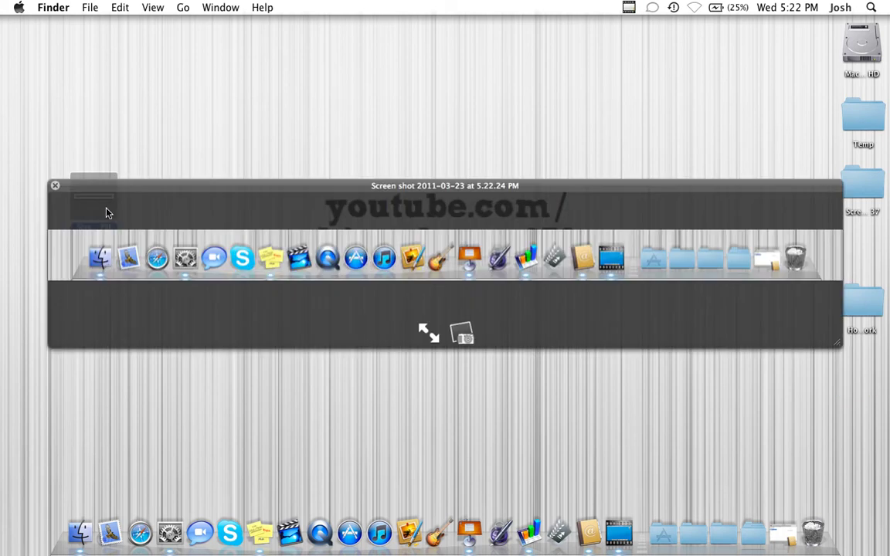
pyautogui.press('space')
pyautogui.moveTo(108, 214); pyautogui.dragTo(811, 529)
pyautogui.click(855, 217)
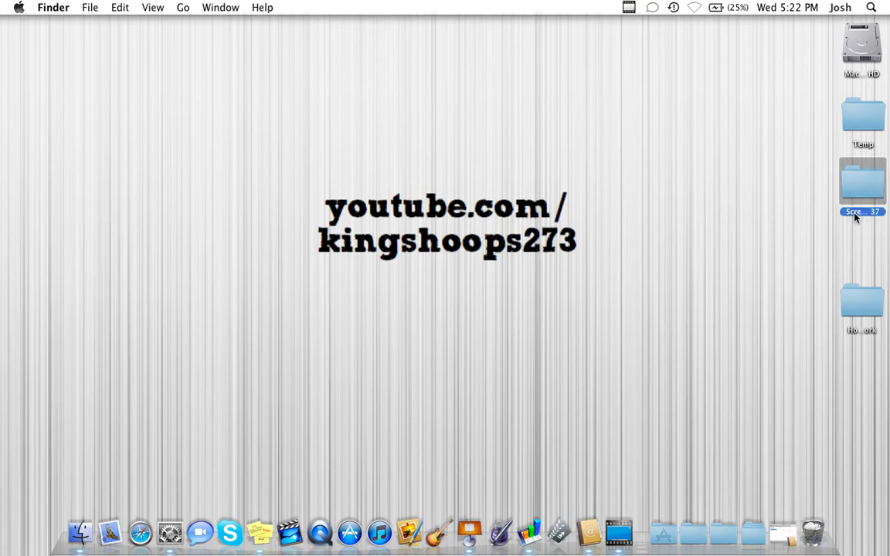
pyautogui.doubleClick(854, 216)
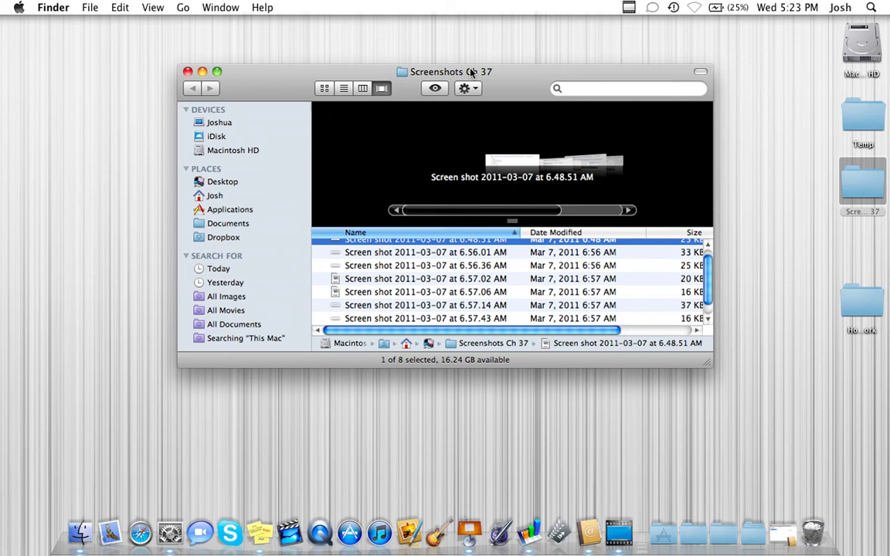
pyautogui.press('space')
pyautogui.press('Right')
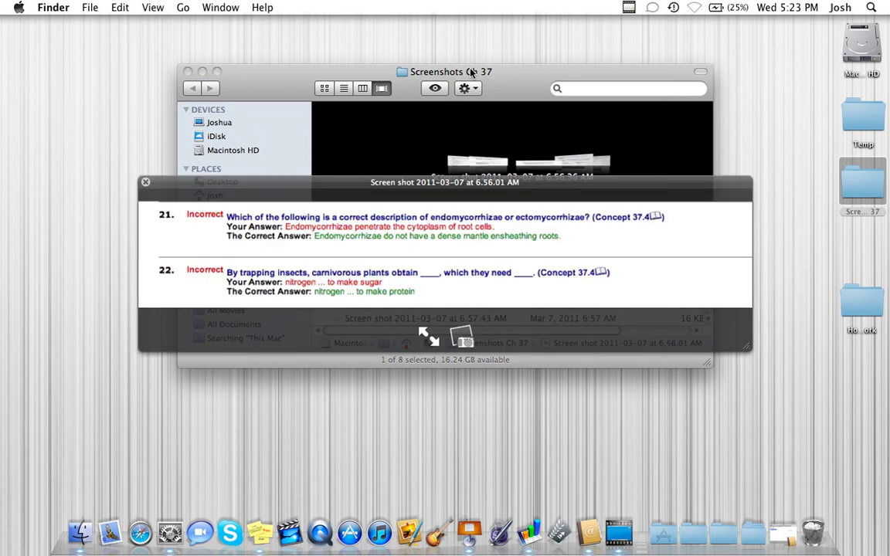
pyautogui.press('Right')
pyautogui.press('Right')
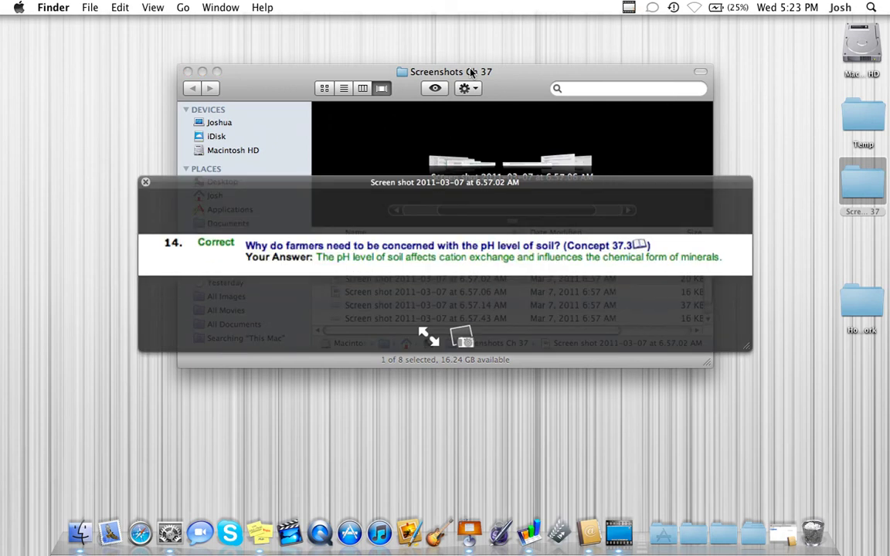
pyautogui.press('Right')
pyautogui.press('Right')
pyautogui.press('Right')
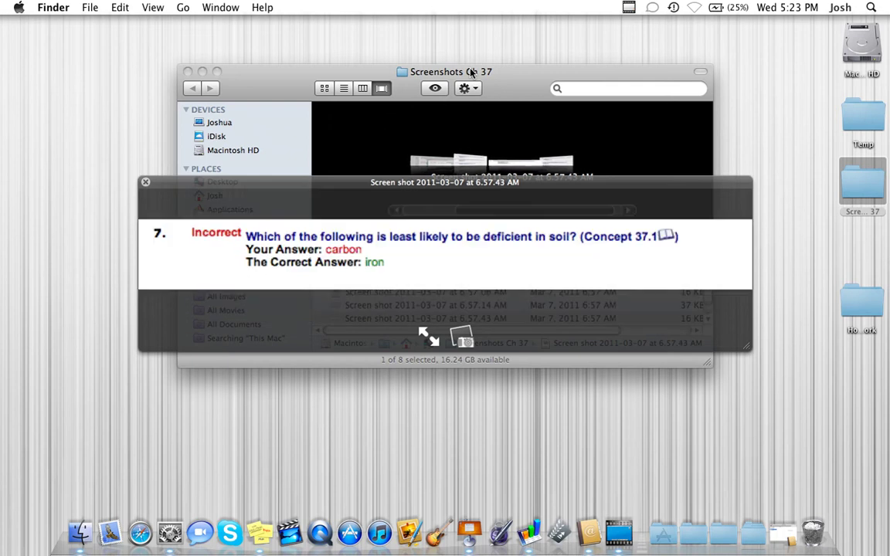
pyautogui.press('Right')
pyautogui.press('space')
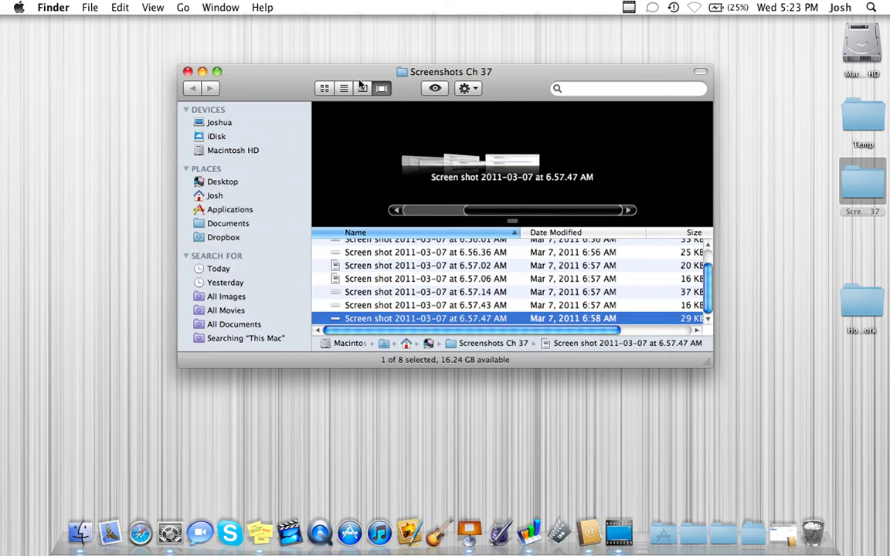
pyautogui.click(188, 71)
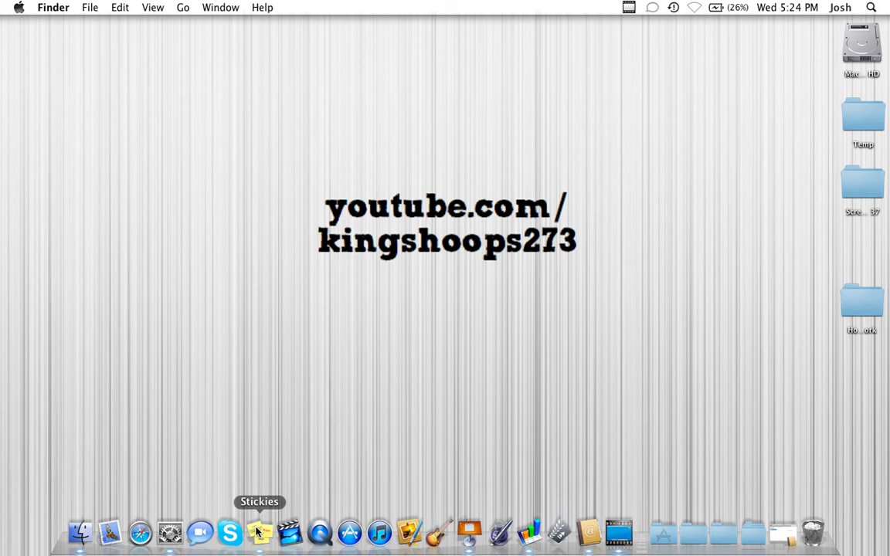
# Launch Stickies and create a new note, moved to the top left and enlarged.
pyautogui.click(257, 531)
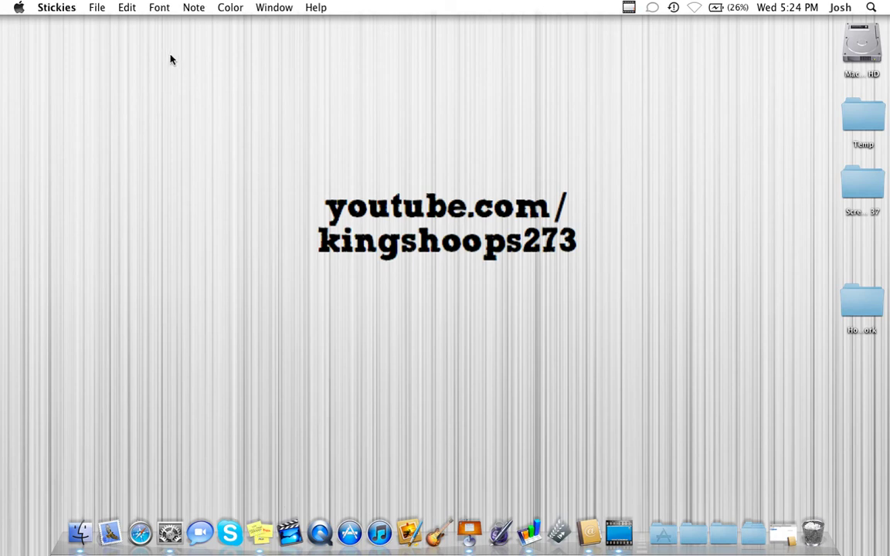
pyautogui.click(96, 8)
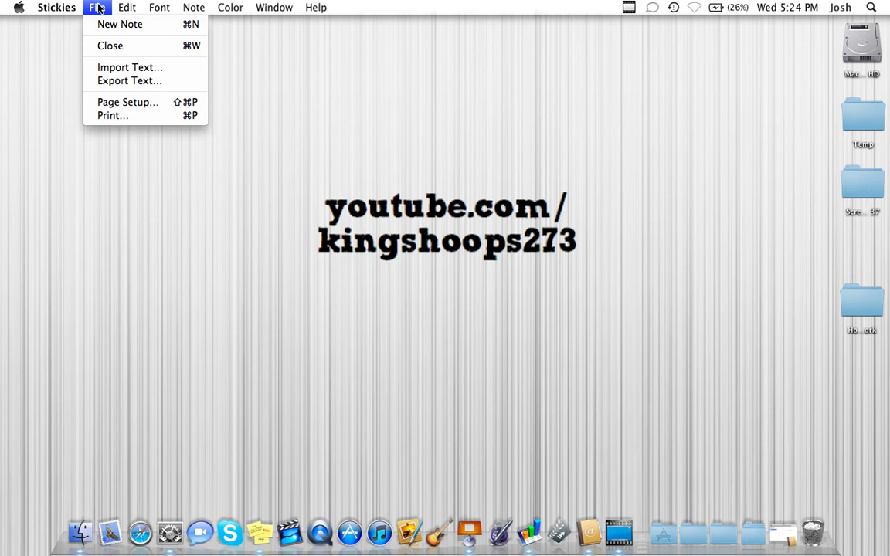
pyautogui.click(146, 29)
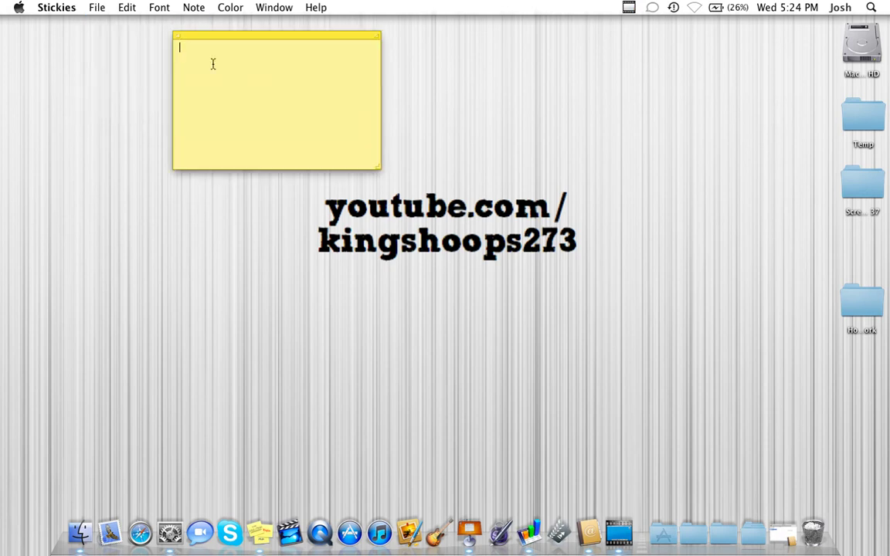
pyautogui.moveTo(238, 41); pyautogui.dragTo(106, 78)
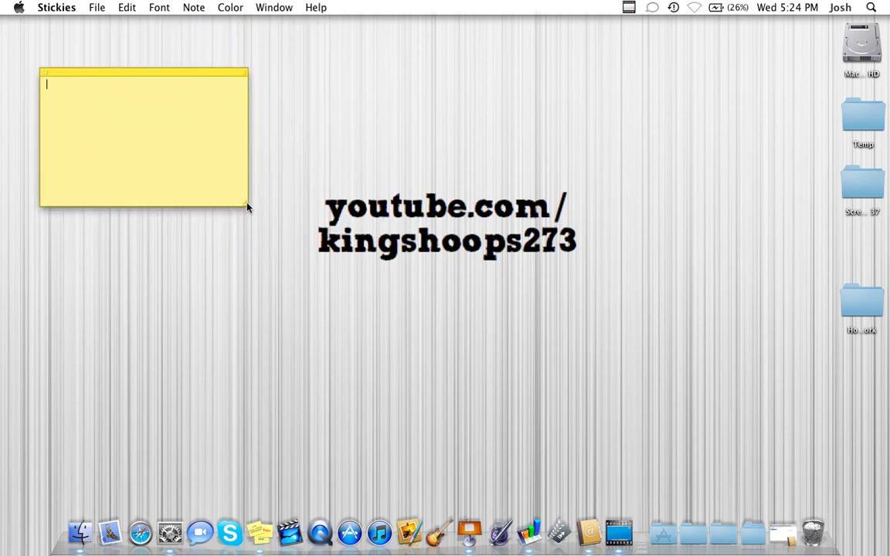
pyautogui.moveTo(248, 205); pyautogui.dragTo(610, 361)
# Color the new note green and set its font to Comic Book.
pyautogui.click(230, 7)
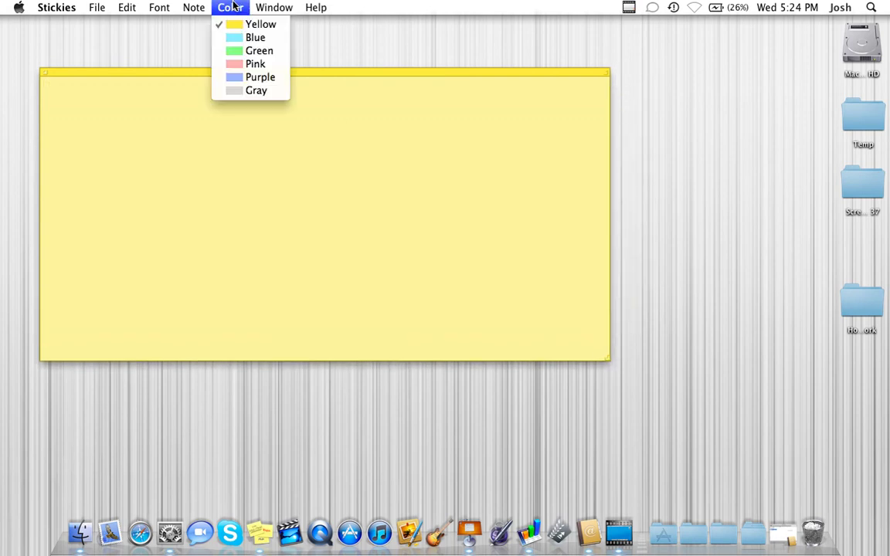
pyautogui.click(238, 51)
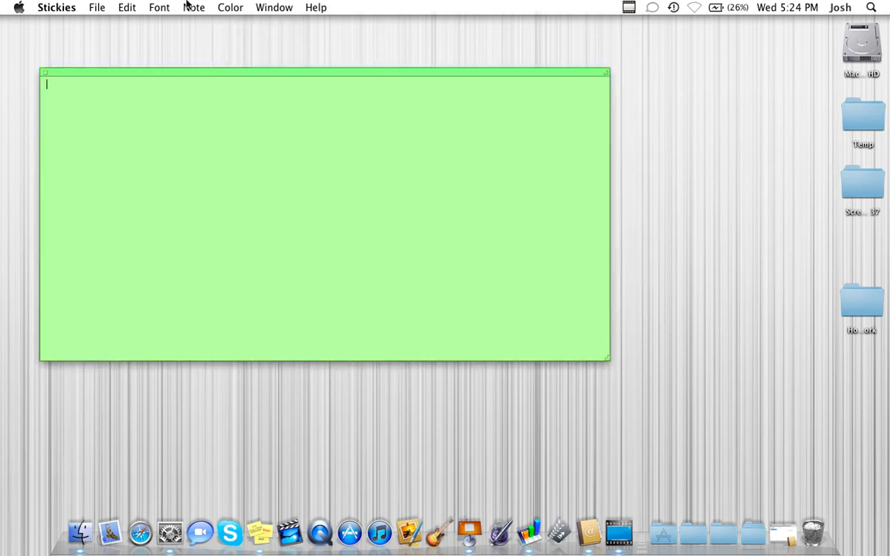
pyautogui.click(162, 7)
pyautogui.click(170, 6)
pyautogui.click(160, 7)
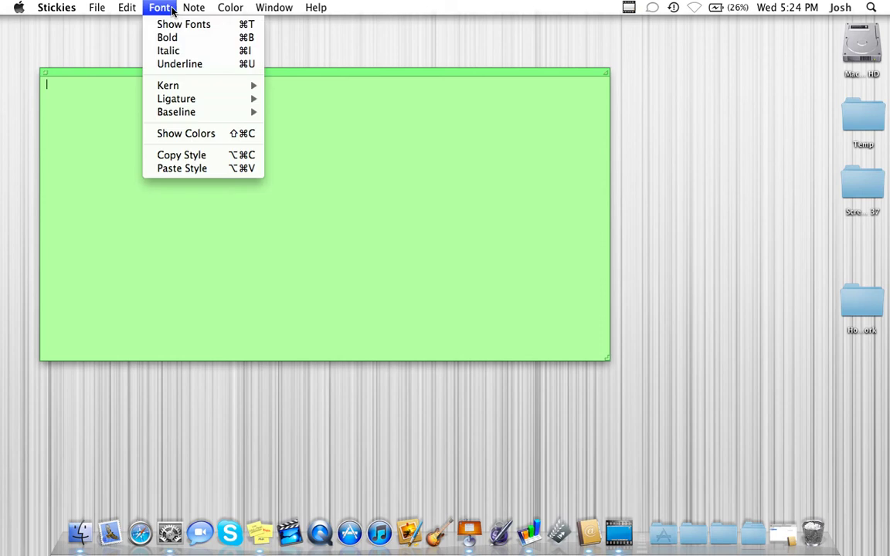
pyautogui.click(174, 24)
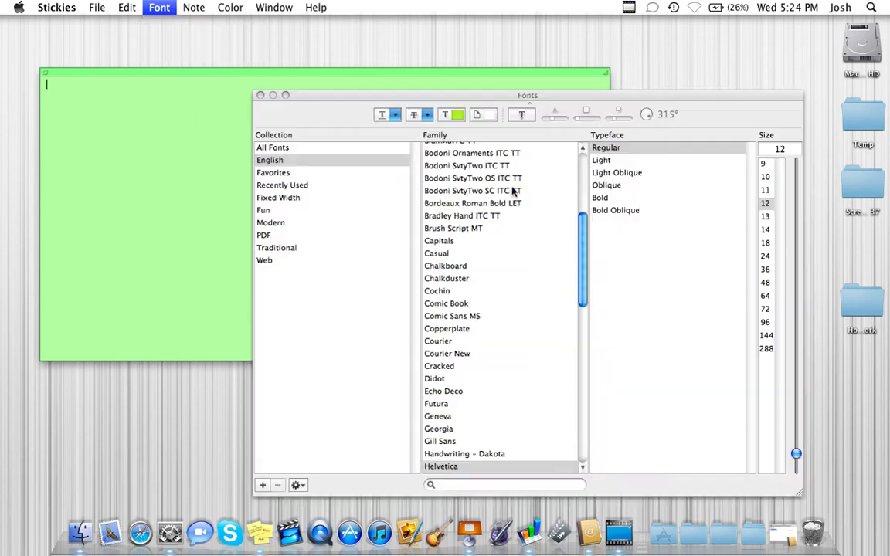
pyautogui.click(501, 303)
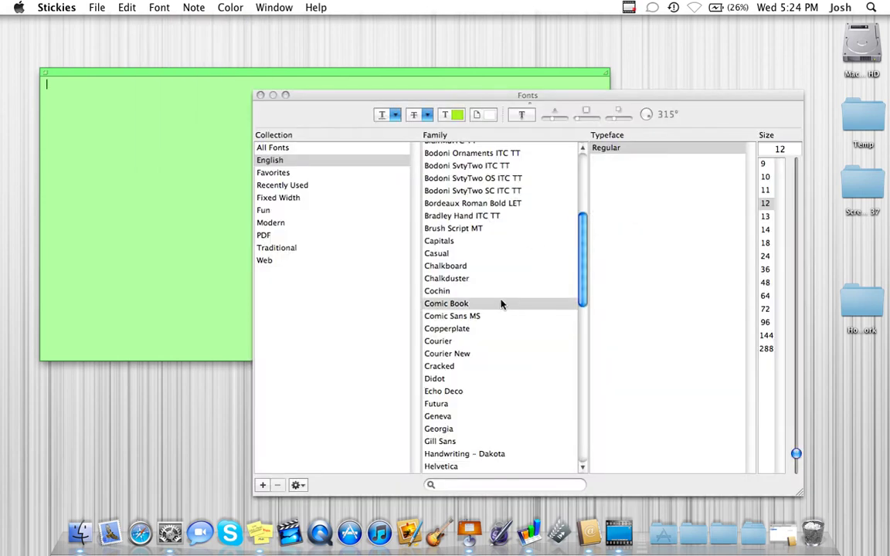
pyautogui.click(261, 95)
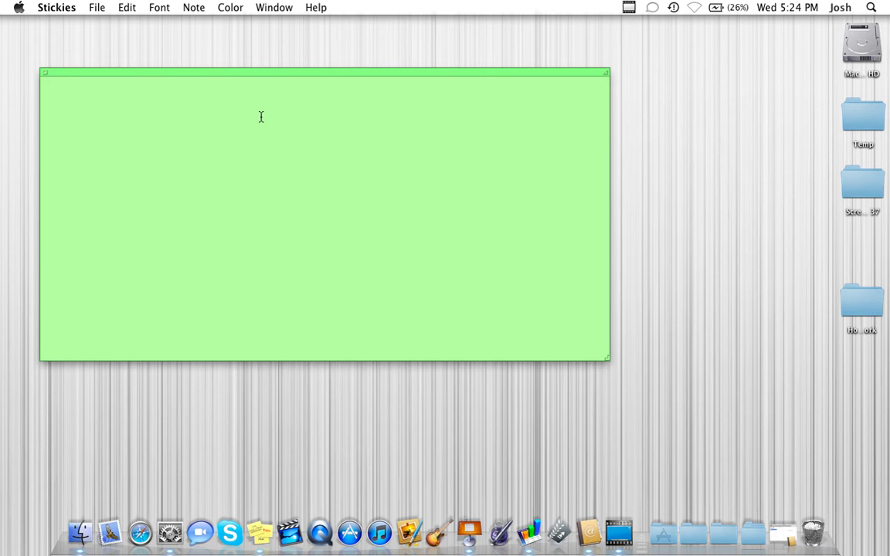
# Type the heading 'THings to do this week' and set it to 40-point size.
pyautogui.write('THings to do this week')
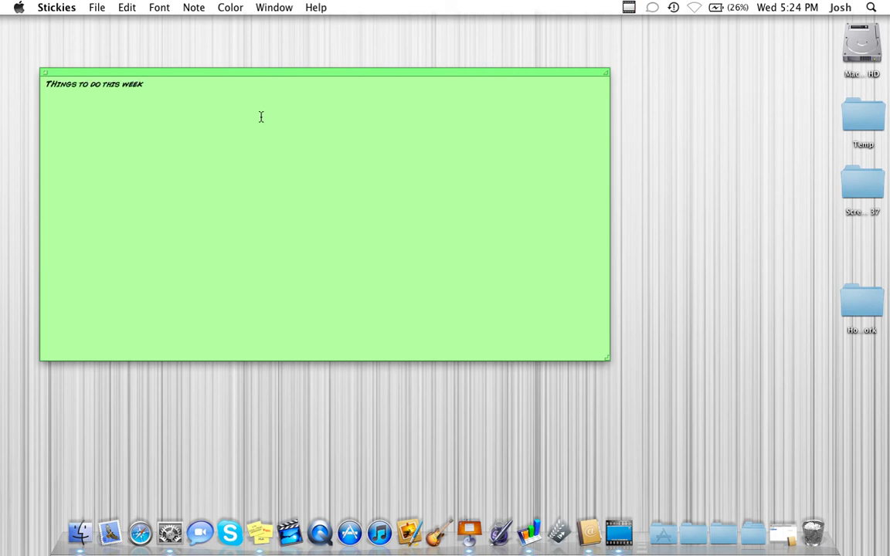
pyautogui.press('super+a')
pyautogui.click(231, 7)
pyautogui.moveTo(169, 5)
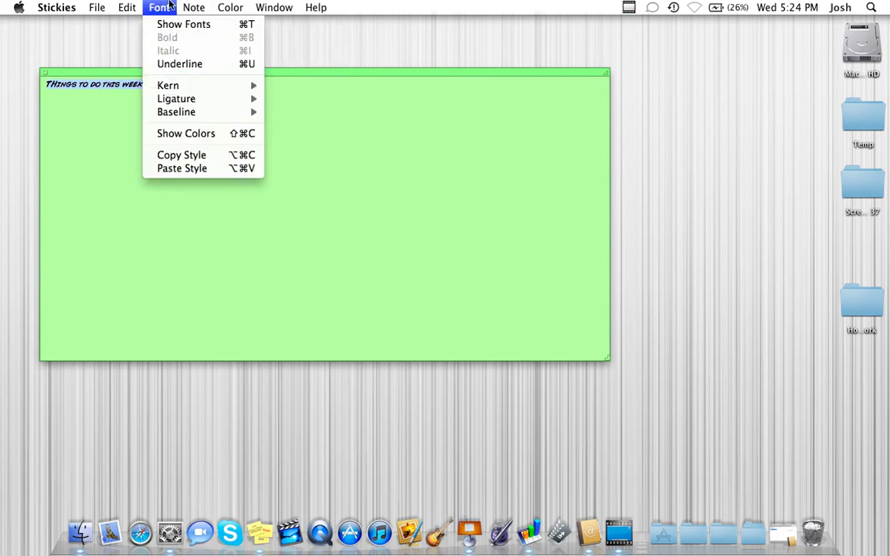
pyautogui.click(631, 237)
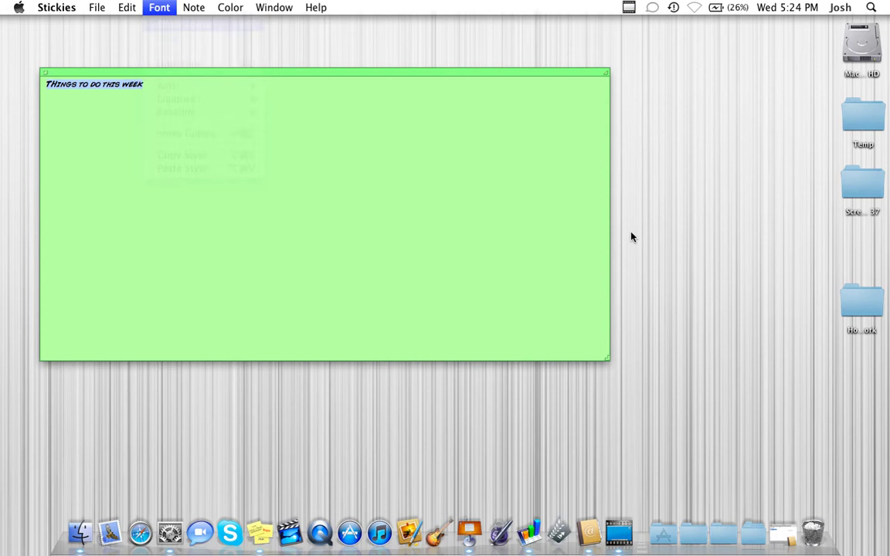
pyautogui.press('super+t')
pyautogui.click(784, 149)
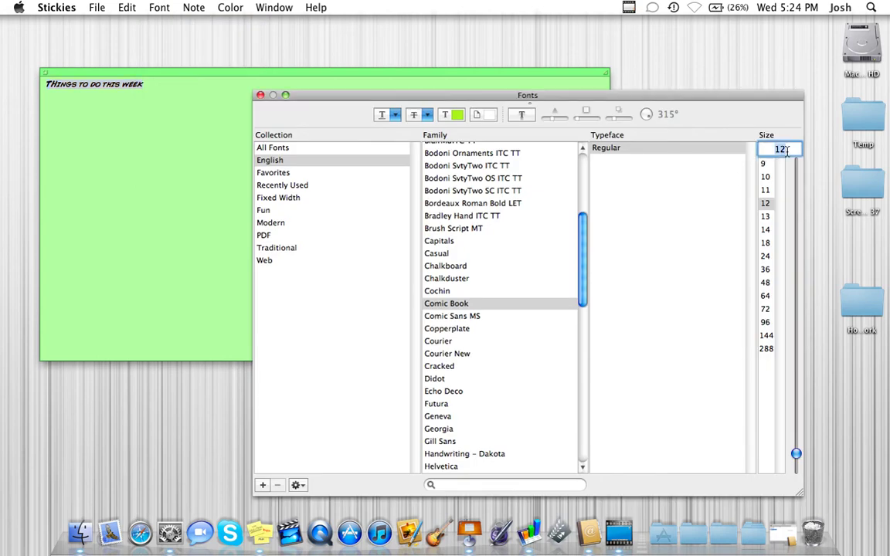
pyautogui.write('40')
pyautogui.press('Return')
pyautogui.click(261, 94)
pyautogui.click(257, 120)
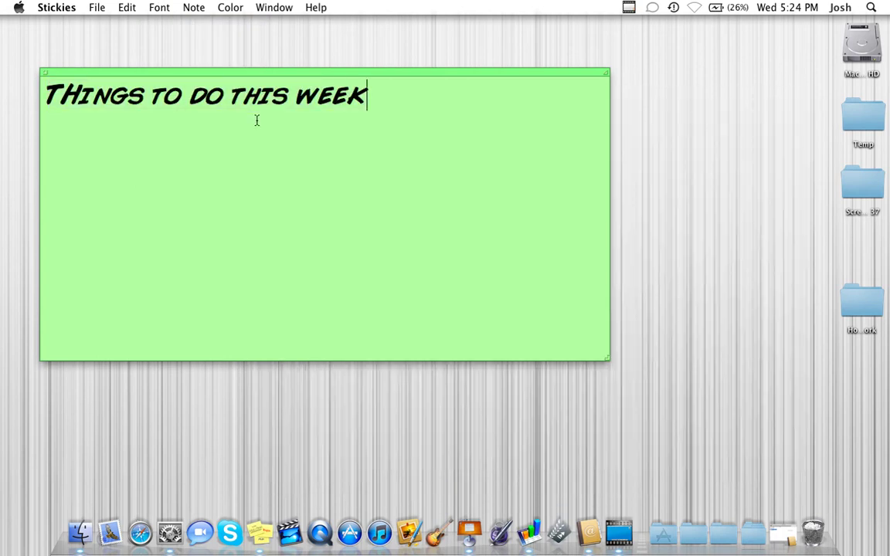
# Add the list items '1. Take out trash' and '2. Feed Dog' below the heading.
pyautogui.press('Return')
pyautogui.write('1. Take out ')
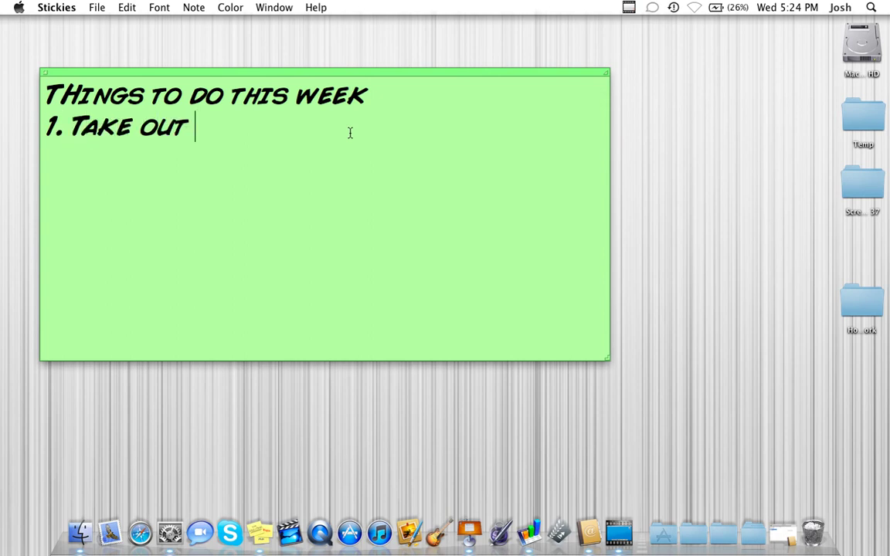
pyautogui.write('trash')
pyautogui.press('Return')
pyautogui.write('3.')
pyautogui.press('BackSpace')
pyautogui.press('BackSpace')
pyautogui.write('2')
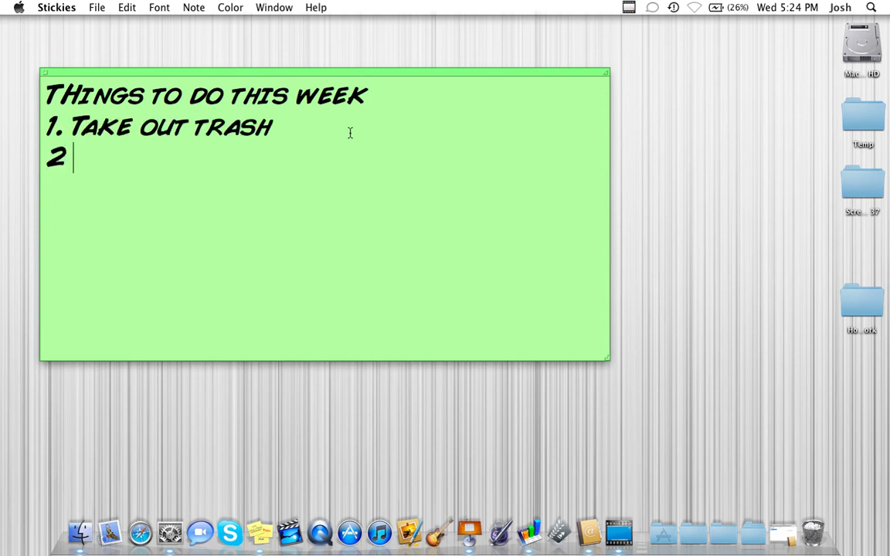
pyautogui.press('BackSpace')
pyautogui.write('. Feed Dog')
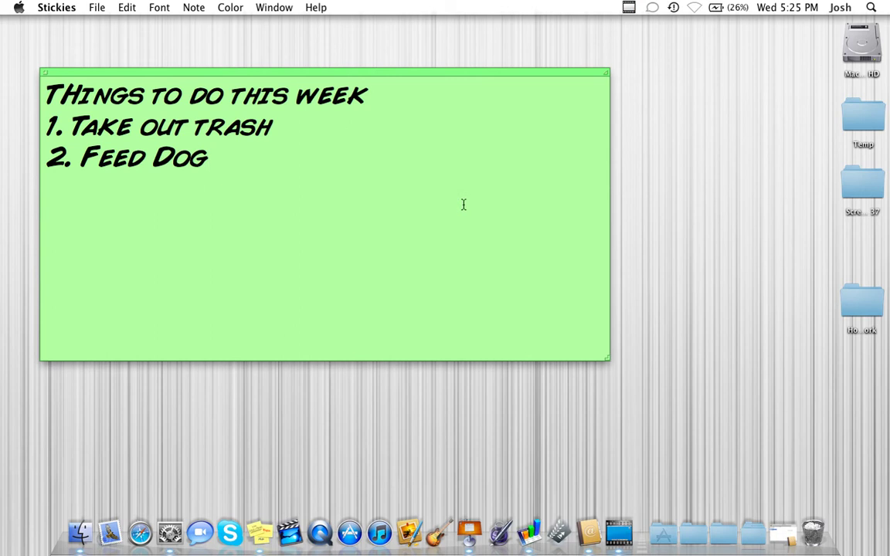
# Shrink the green to-do note and place a new yellow note beside it.
pyautogui.moveTo(607, 361); pyautogui.dragTo(333, 238)
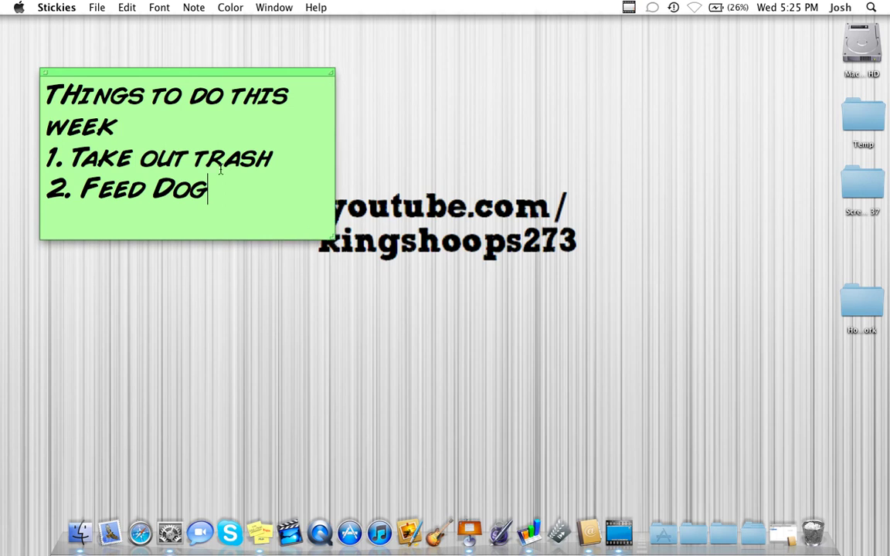
pyautogui.press('super+n')
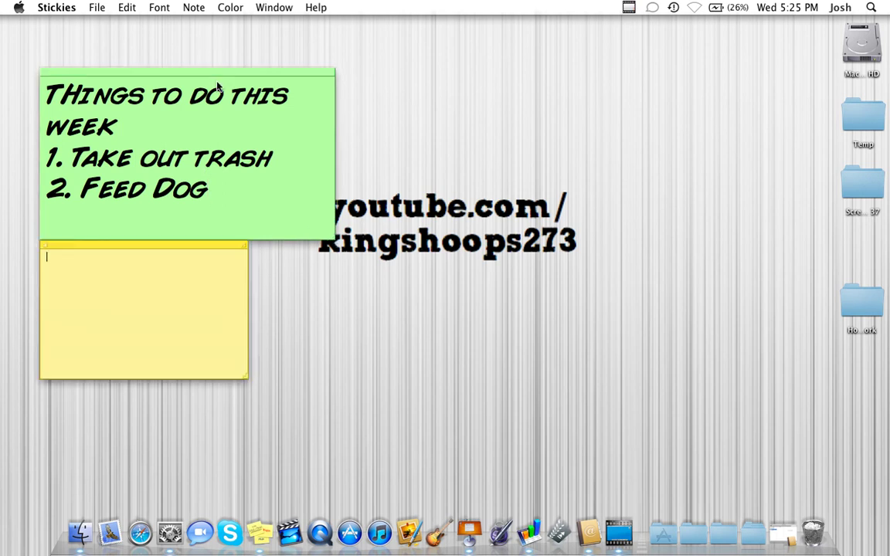
pyautogui.moveTo(133, 249); pyautogui.dragTo(475, 106)
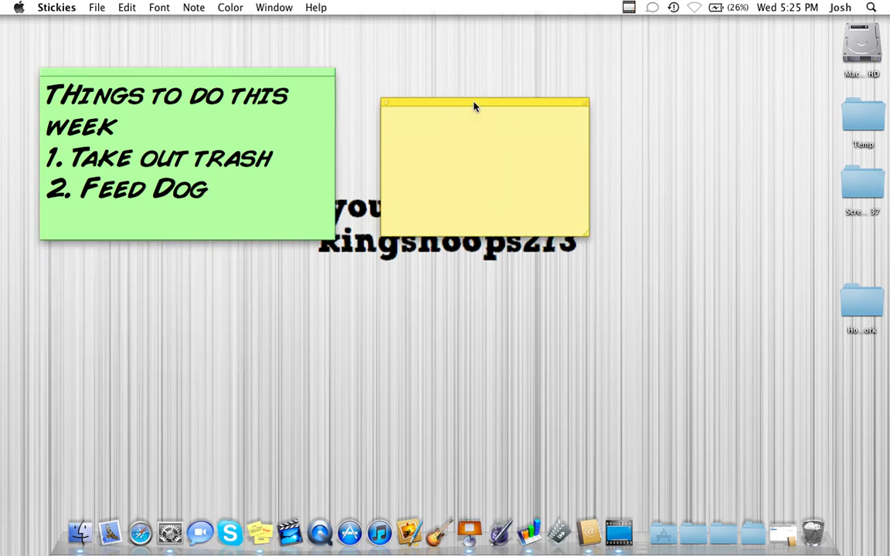
# Title the yellow note 'Essay Ideas' with lines A----, B----, C----, then start another note.
pyautogui.write('Essay Ideas')
pyautogui.press('Return')
pyautogui.press('Return')
pyautogui.write('A----')
pyautogui.press('Return')
pyautogui.write('B----')
pyautogui.press('Return')
pyautogui.write('C----')
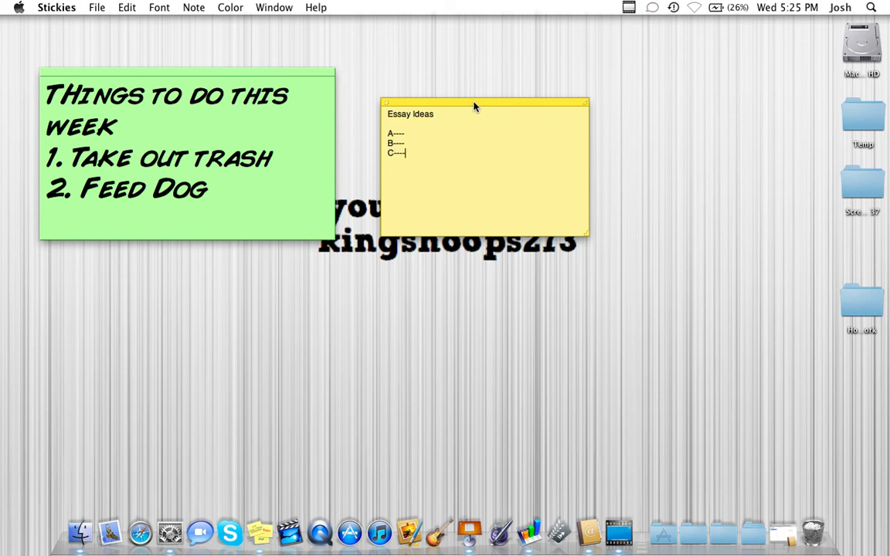
pyautogui.press('super+n')
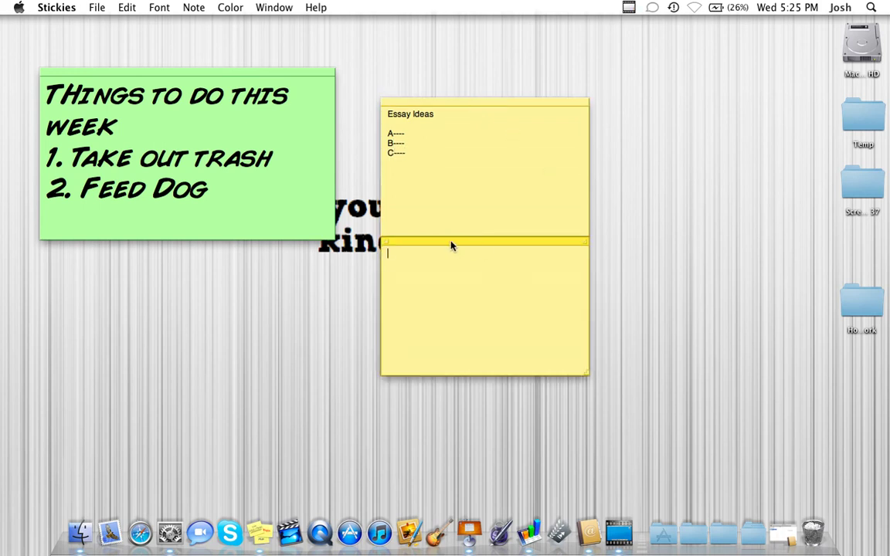
# Make the new note purple and move it to the lower left.
pyautogui.click(230, 7)
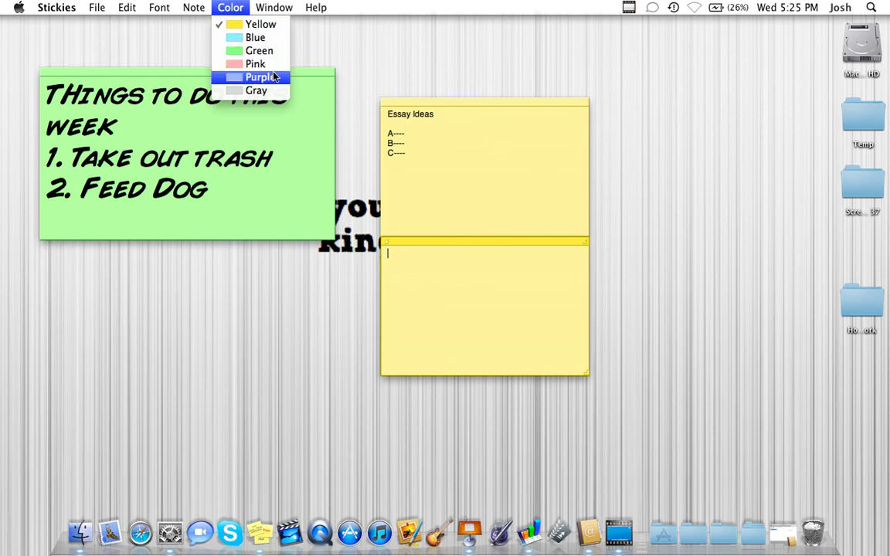
pyautogui.click(248, 74)
pyautogui.moveTo(464, 245); pyautogui.dragTo(237, 298)
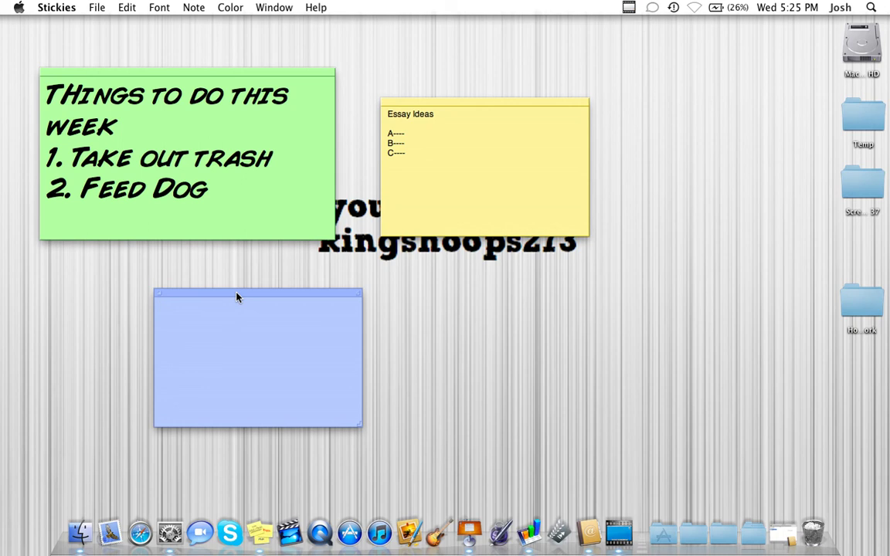
# List the dashed items 'Clean up bathrooms' and 'Give kids more of a say in the community'.
pyautogui.write('Clean uo')
pyautogui.press('BackSpace')
pyautogui.write('p bathrooms')
pyautogui.press('Return')
pyautogui.write('-')
pyautogui.press('Up')
pyautogui.press('Left')
pyautogui.write('-Give kids more of')
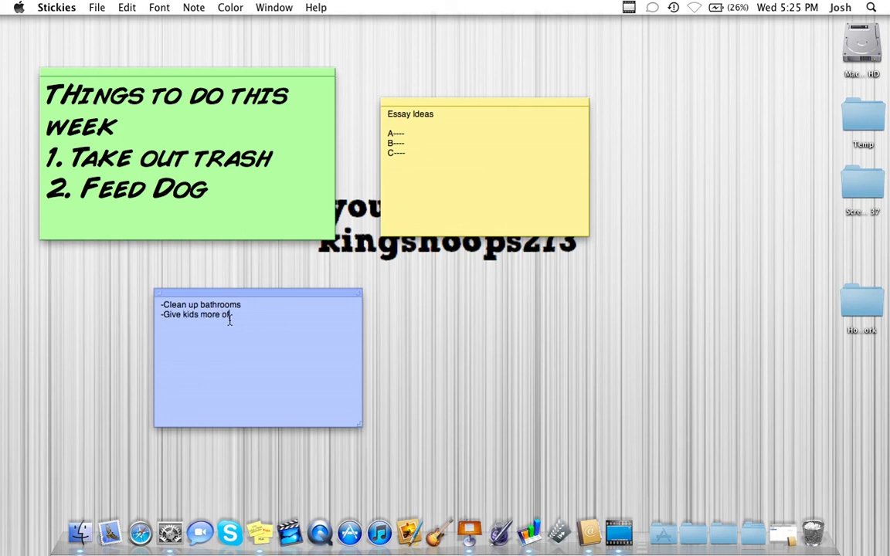
pyautogui.write(' a say in hte')
pyautogui.press('BackSpace')
pyautogui.press('BackSpace')
pyautogui.press('BackSpace')
pyautogui.write('the community')
# Quit and reopen Stickies, collapse the purple note to one line, reposition it, and quit again.
pyautogui.press('super+q')
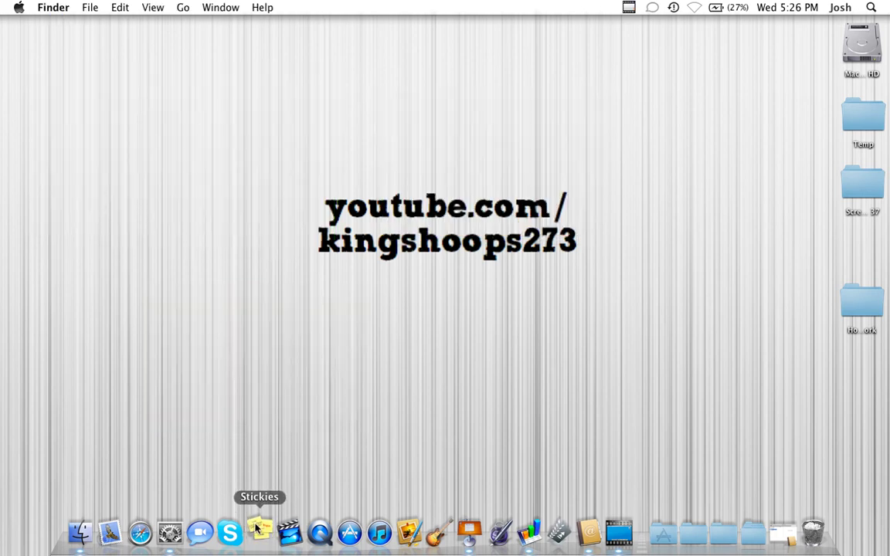
pyautogui.click(257, 528)
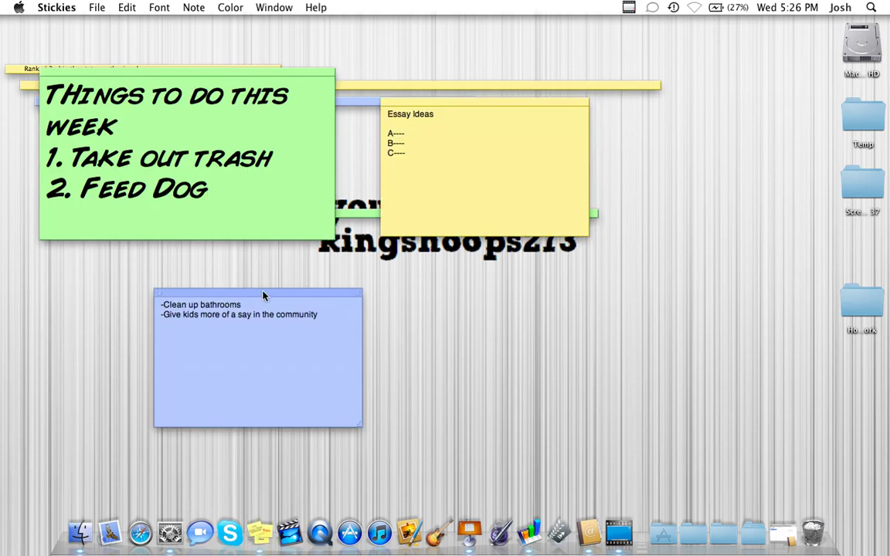
pyautogui.moveTo(263, 296)
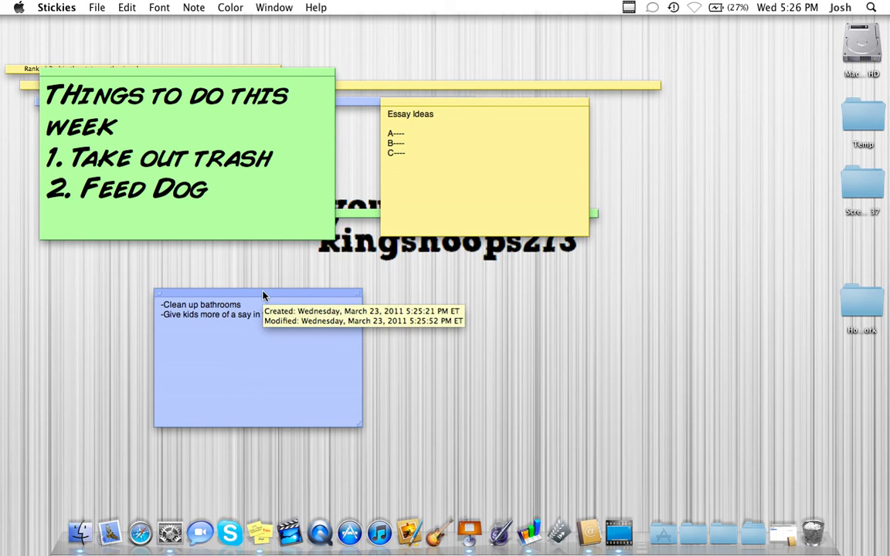
pyautogui.doubleClick(263, 296)
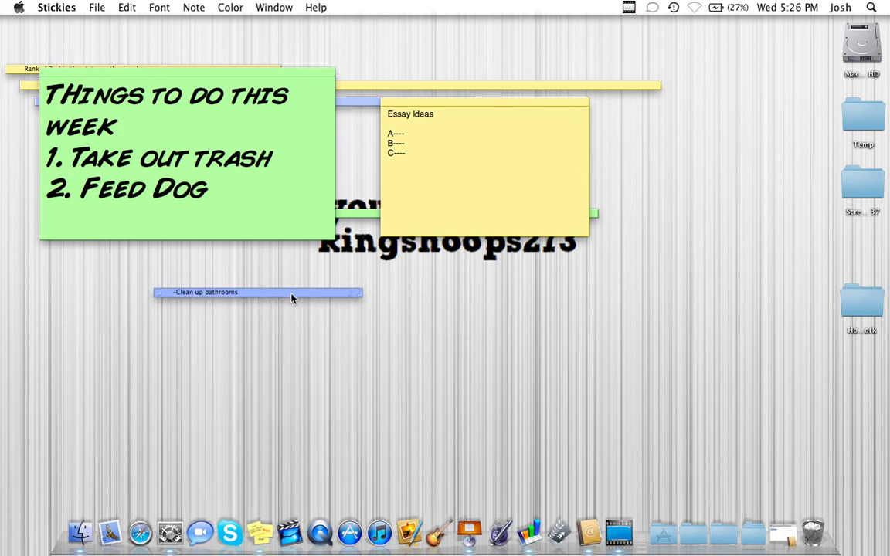
pyautogui.moveTo(289, 296); pyautogui.dragTo(262, 270)
pyautogui.press('super+q')
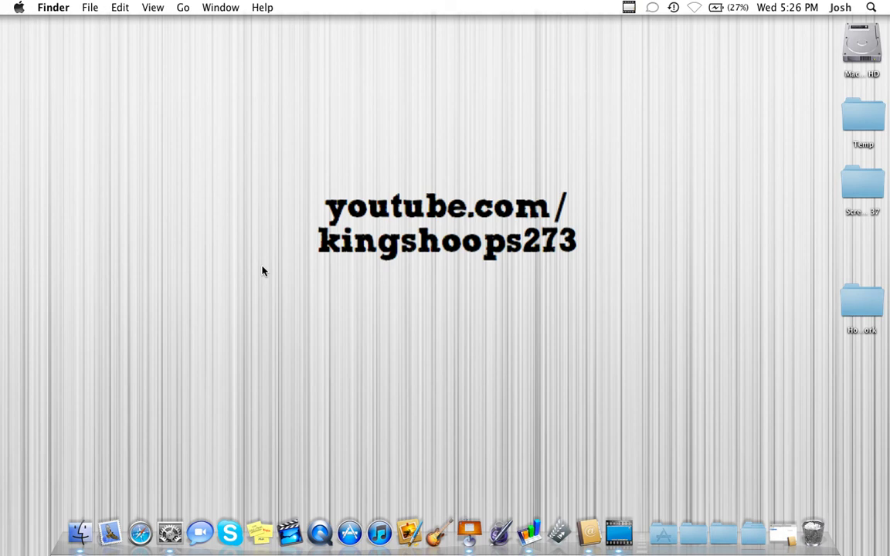
# Launch Address Book, move its window to the upper left, and add a group named 'Subscribers'.
pyautogui.click(587, 533)
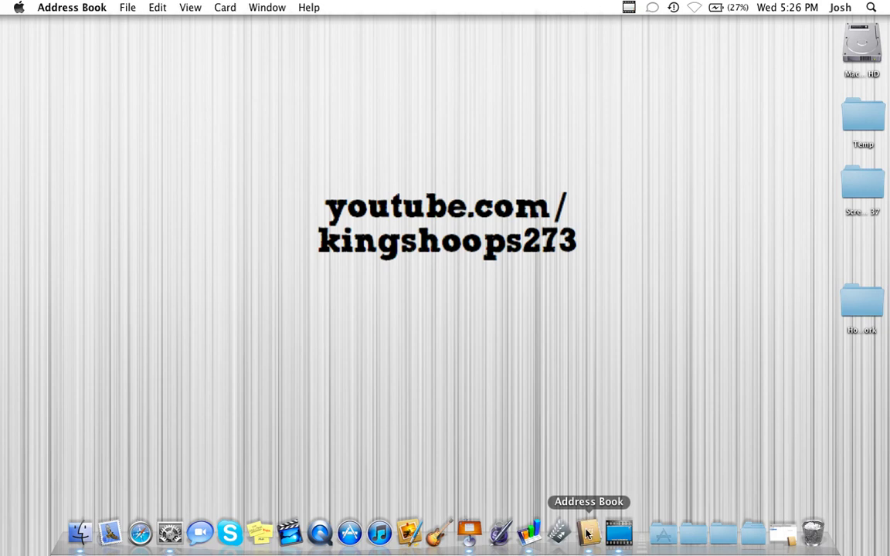
pyautogui.moveTo(363, 189); pyautogui.dragTo(174, 52)
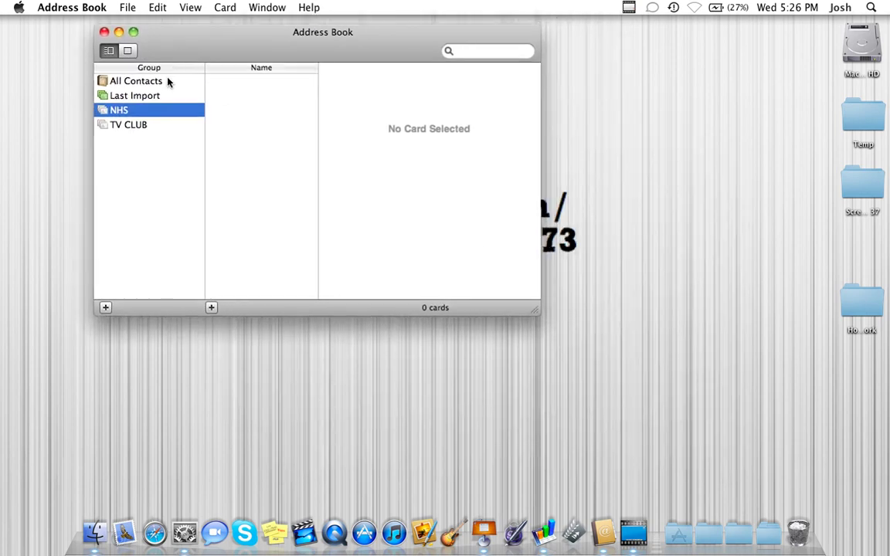
pyautogui.click(105, 307)
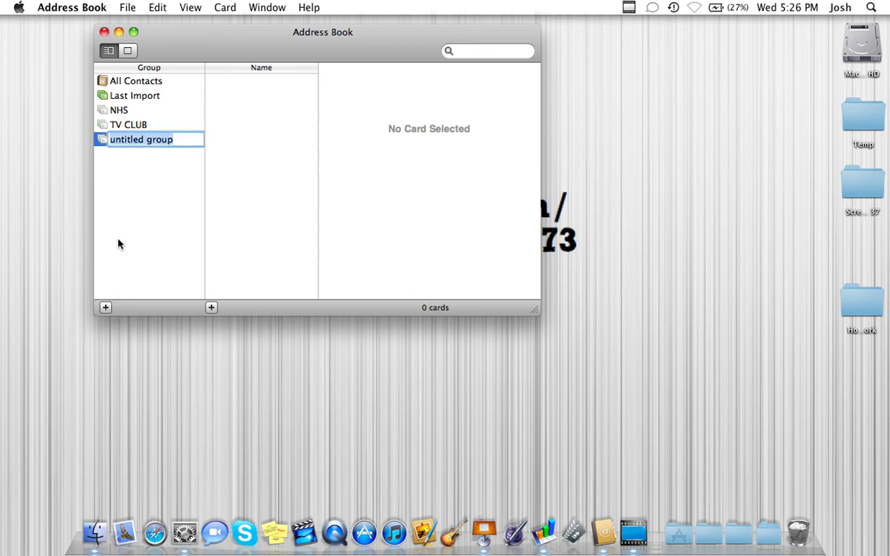
pyautogui.write('Subscribers')
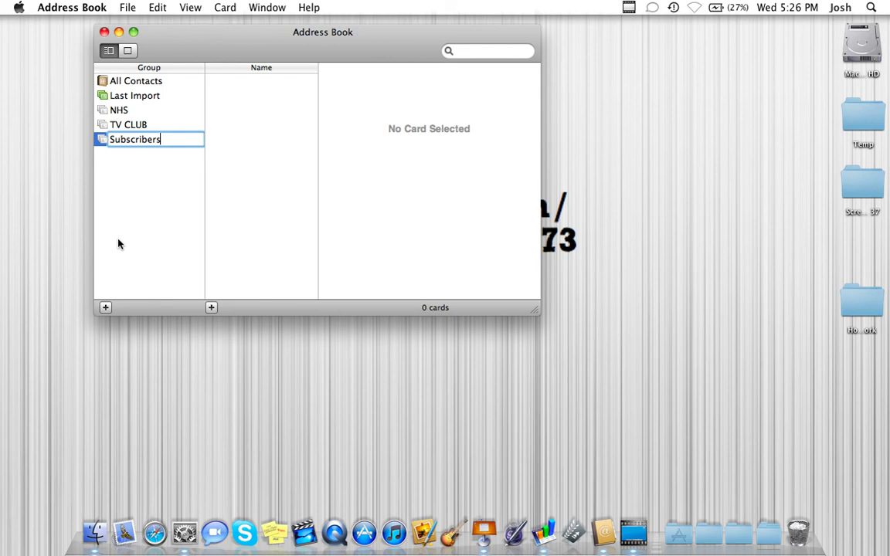
pyautogui.press('Return')
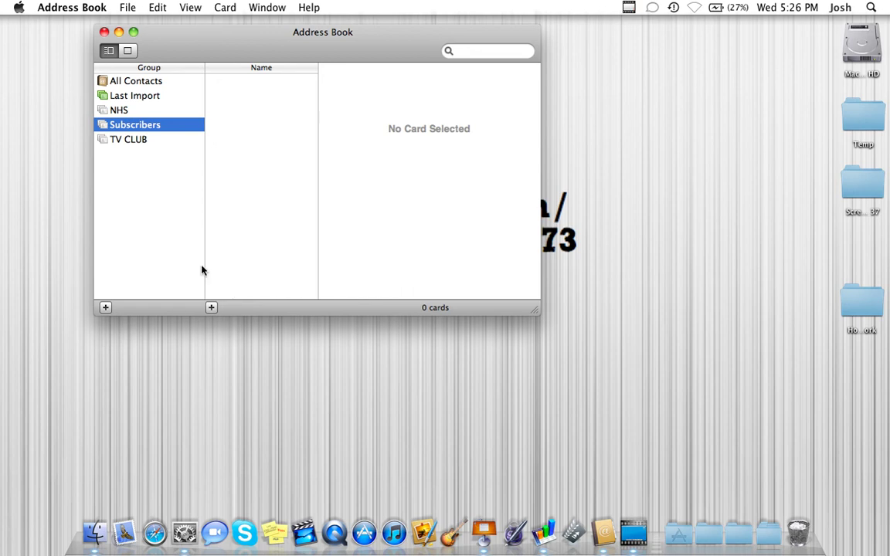
# Create a new contact card in Subscribers with the person's first and last name.
pyautogui.click(211, 308)
pyautogui.write('John')
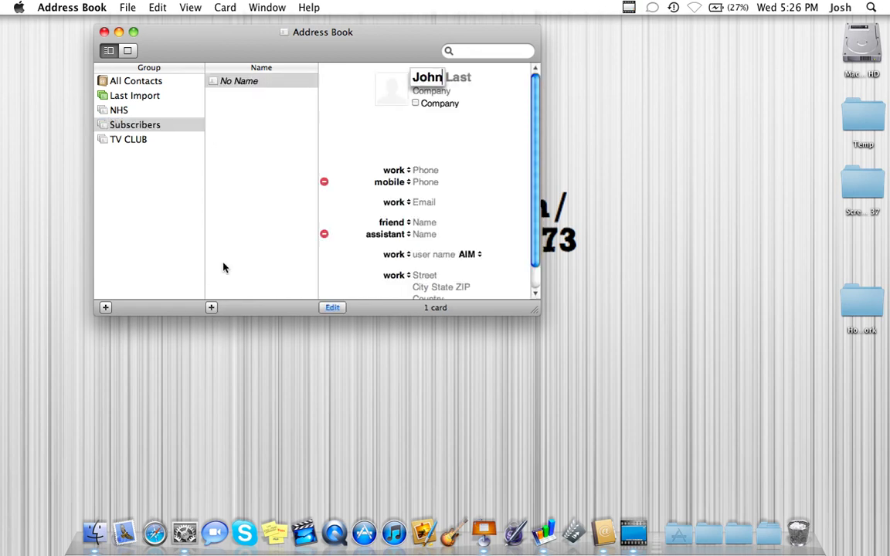
pyautogui.click(458, 78)
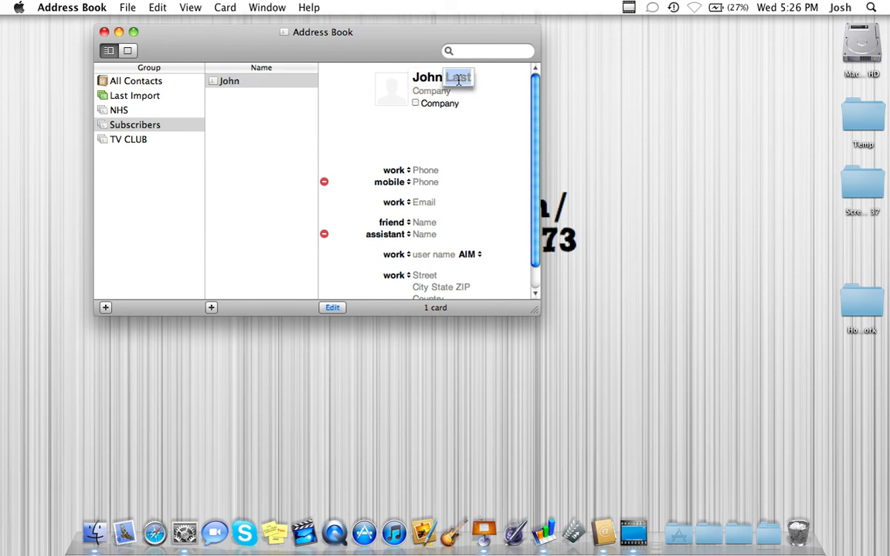
pyautogui.write('Smith')
pyautogui.press('Tab')
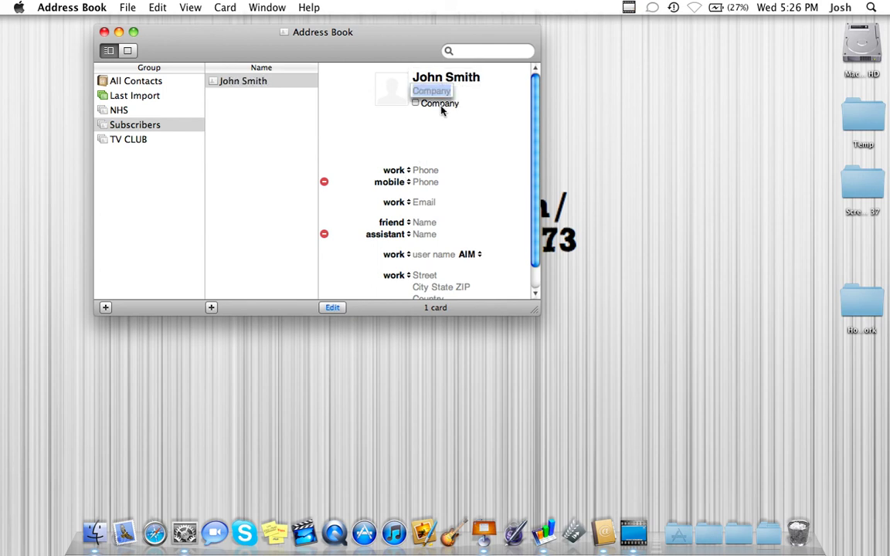
pyautogui.click(441, 109)
pyautogui.click(436, 108)
# Step through the remaining card fields, keeping AIM and the work address label, and finish editing.
pyautogui.click(422, 172)
pyautogui.click(426, 183)
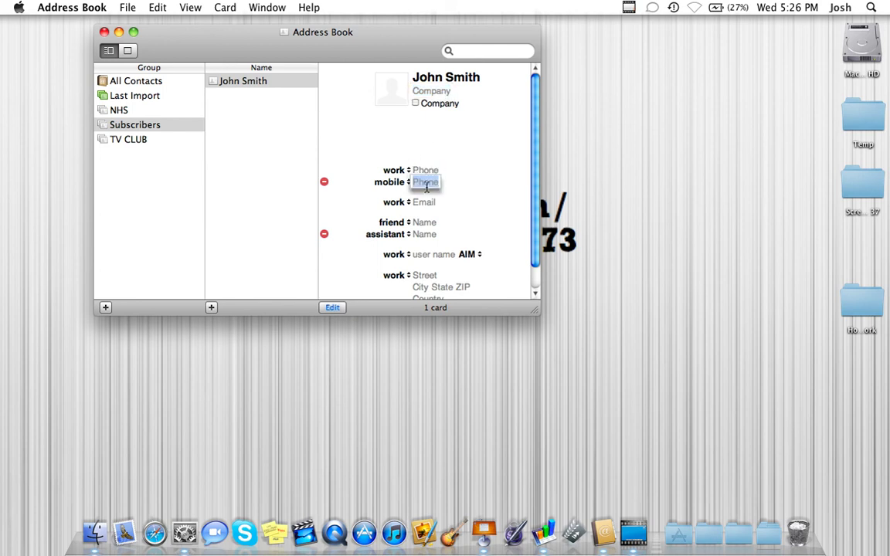
pyautogui.click(424, 203)
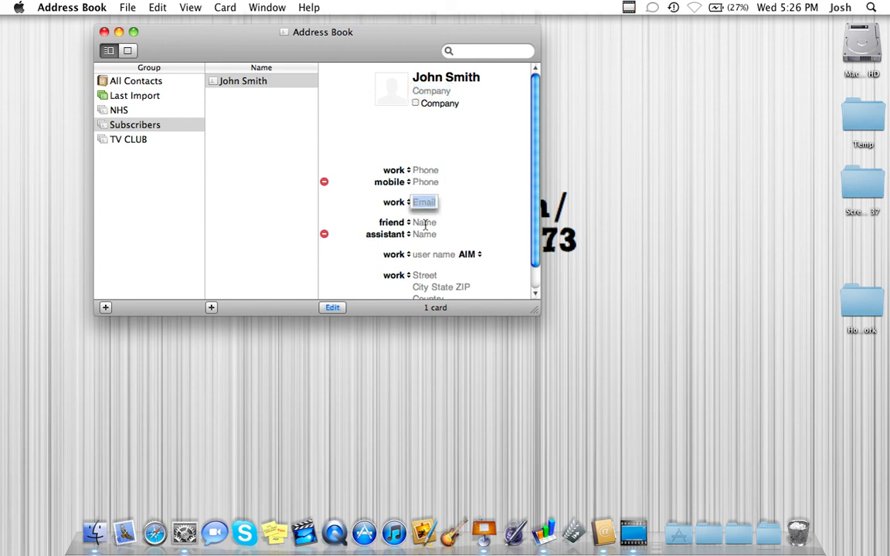
pyautogui.click(425, 223)
pyautogui.click(424, 234)
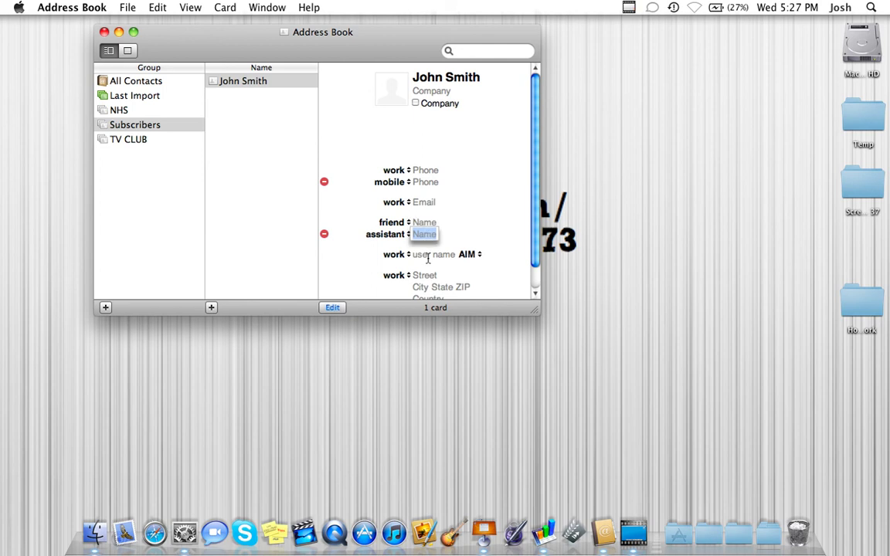
pyautogui.click(431, 254)
pyautogui.click(477, 255)
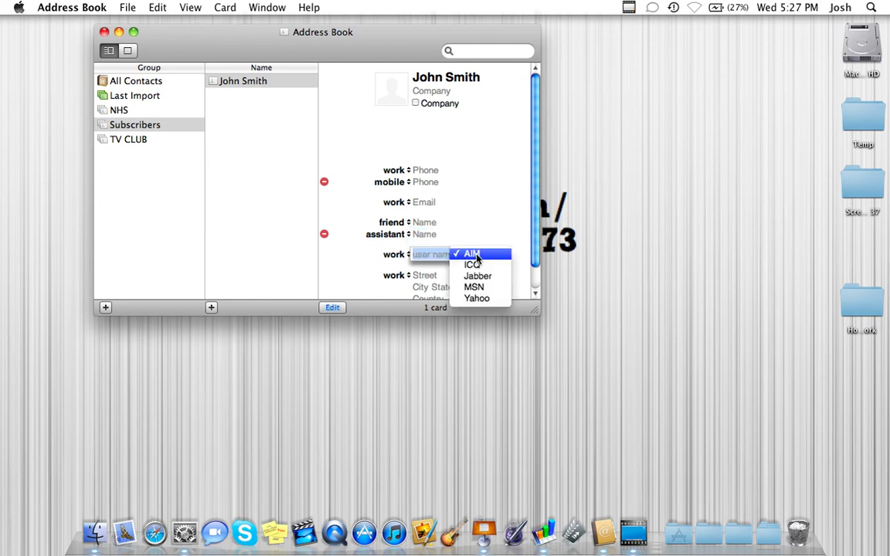
pyautogui.click(341, 257)
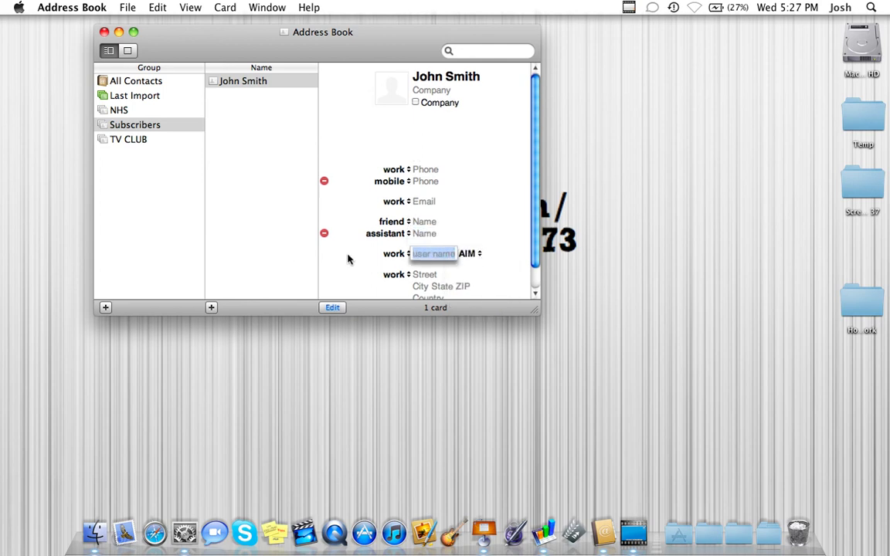
pyautogui.scroll(-1, 349, 257)
pyautogui.click(398, 252)
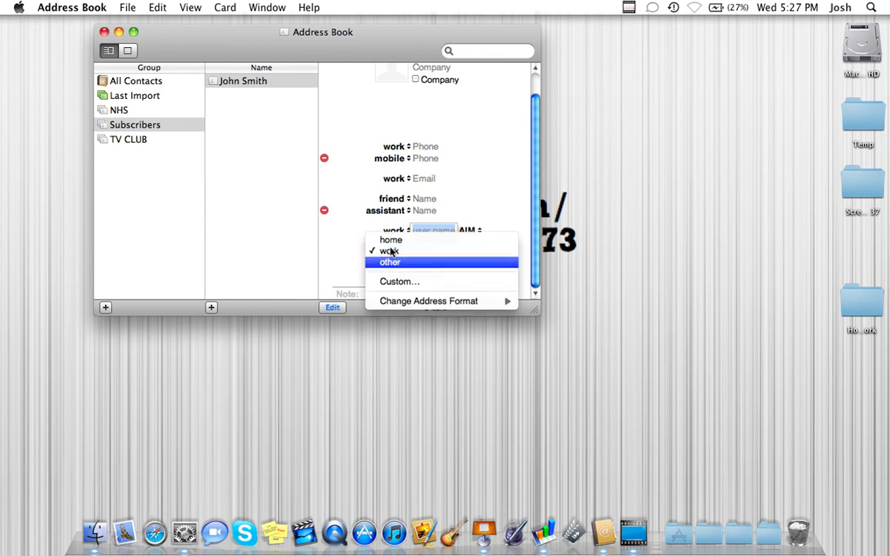
pyautogui.click(350, 245)
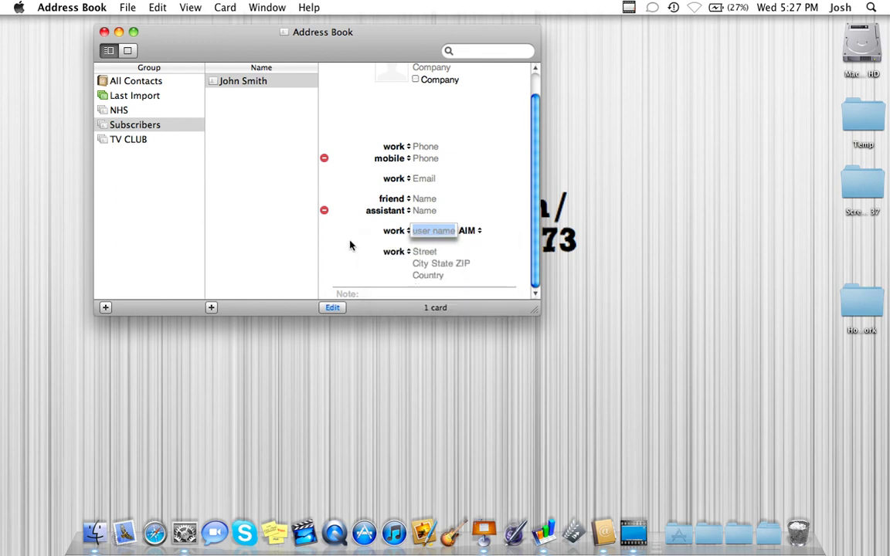
pyautogui.click(331, 308)
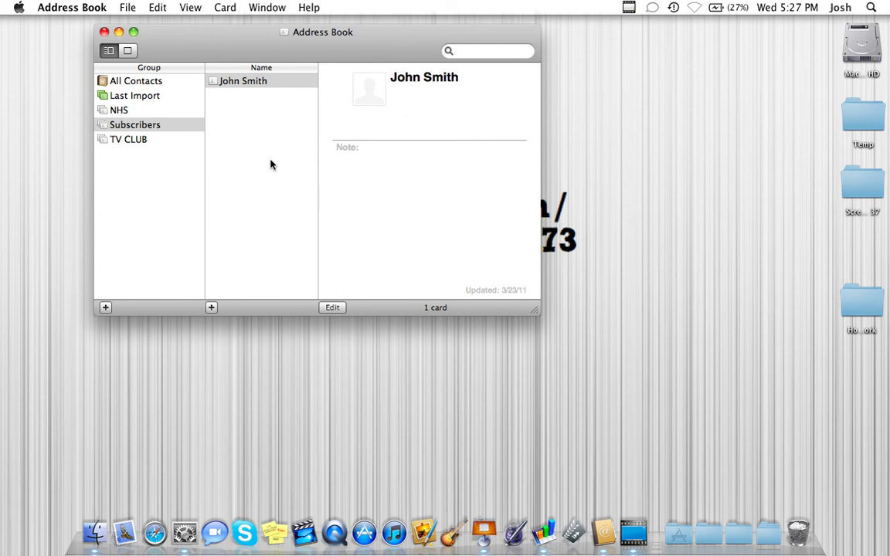
# Quit Address Book with Cmd+Q to reveal the Finder desktop.
pyautogui.press('super+q')
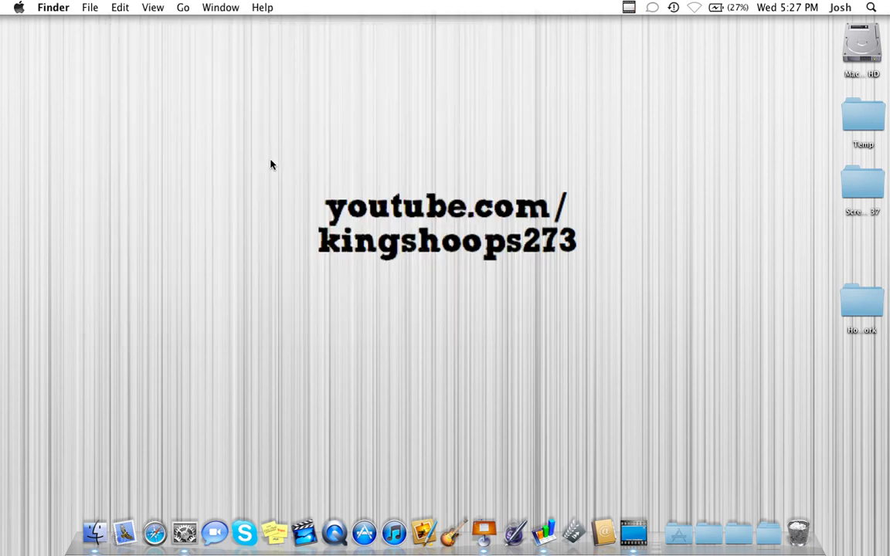